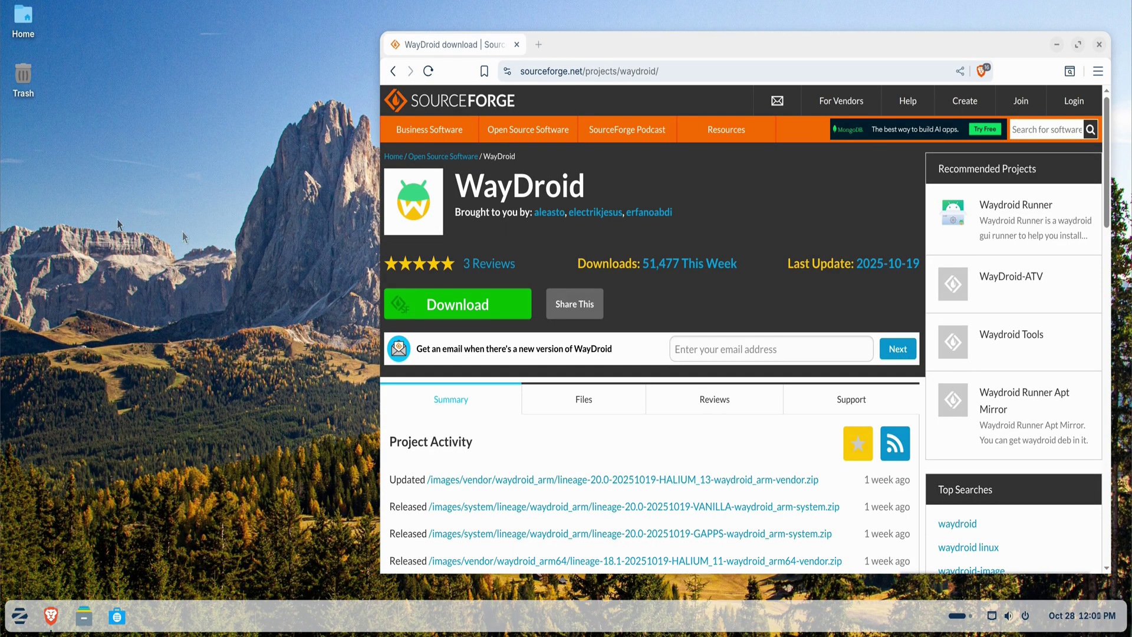
Step: Bring up the desktop context menu to launch a terminal
{"action": "right_click", "coordinate": [135, 151]}
Step: Open a terminal in the Desktop folder and run neofetch to view the OS information
{"action": "left_click", "coordinate": [189, 333]}
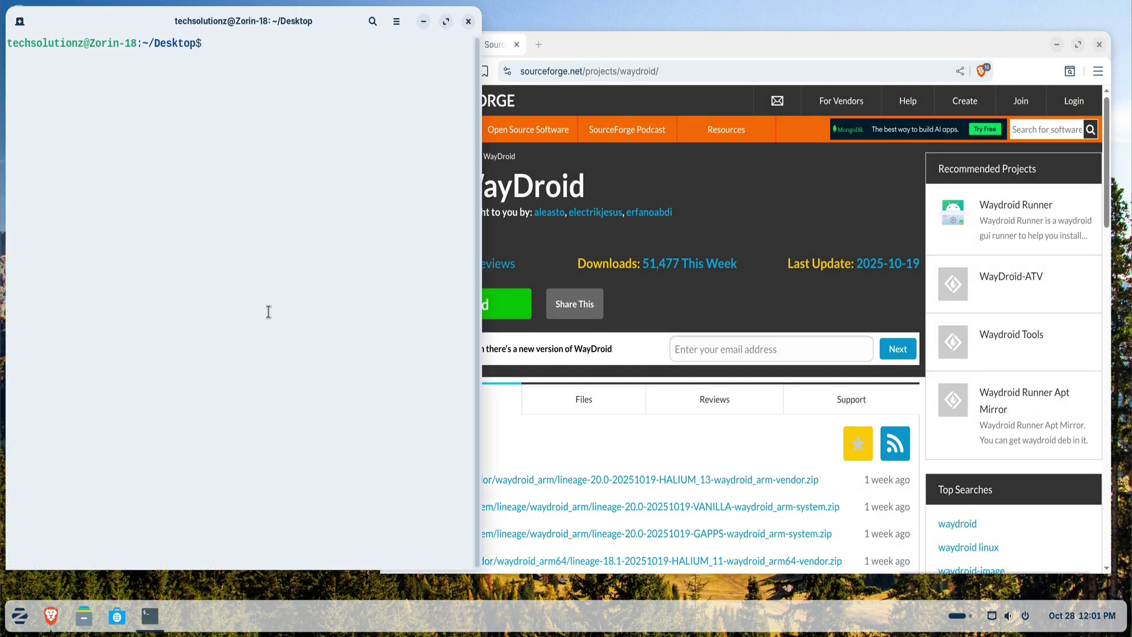
{"action": "type", "text": "neofetch"}
{"action": "key", "text": "Return"}
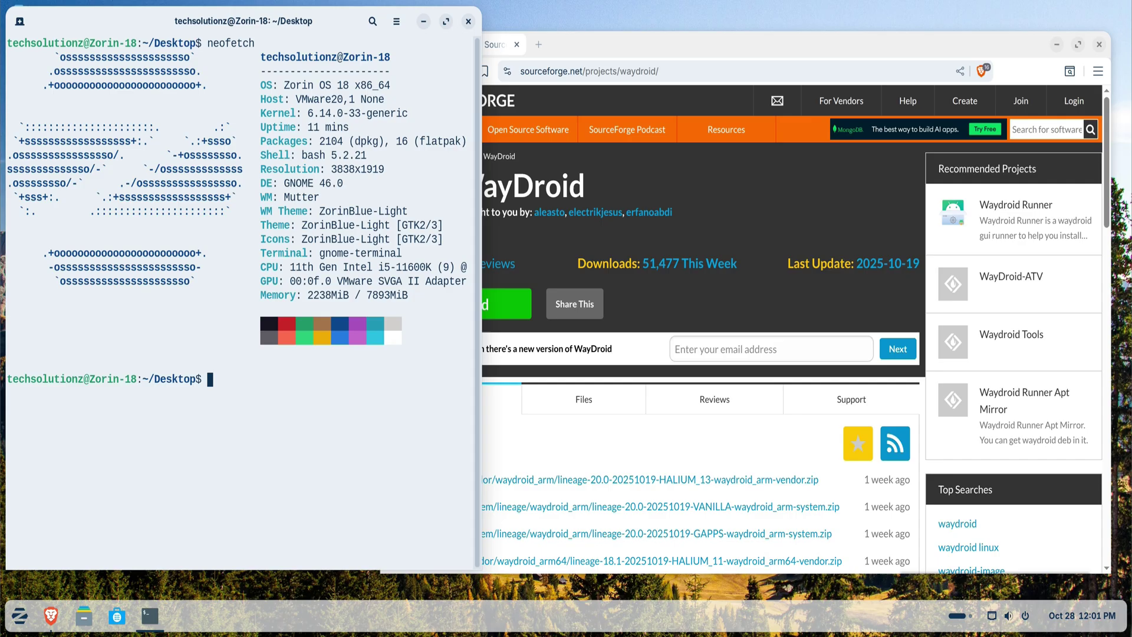
{"action": "left_click_drag", "start_coordinate": [260, 85], "coordinate": [391, 87]}
{"action": "left_click", "coordinate": [256, 379]}
Step: Rerun echo $XDG_SESSION_TYPE from history and confirm the output is wayland
{"action": "key", "text": "Up"}
{"action": "key", "text": "Up"}
{"action": "key", "text": "Up"}
{"action": "key", "text": "Up"}
{"action": "key", "text": "Up"}
{"action": "key", "text": "Up"}
{"action": "key", "text": "Return"}
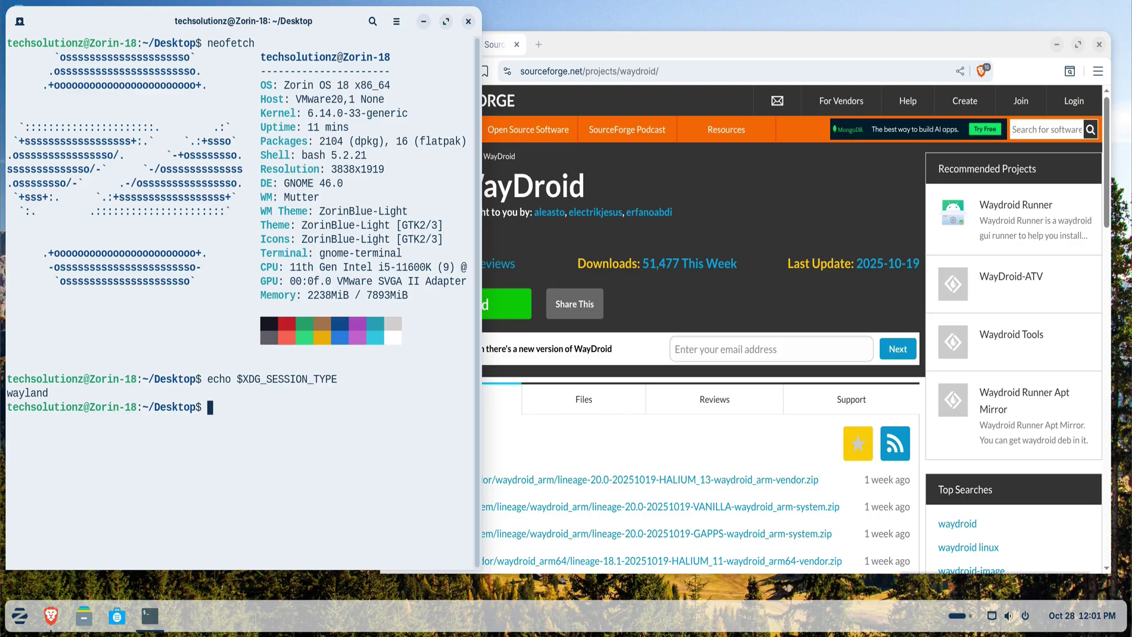
{"action": "double_click", "coordinate": [48, 393]}
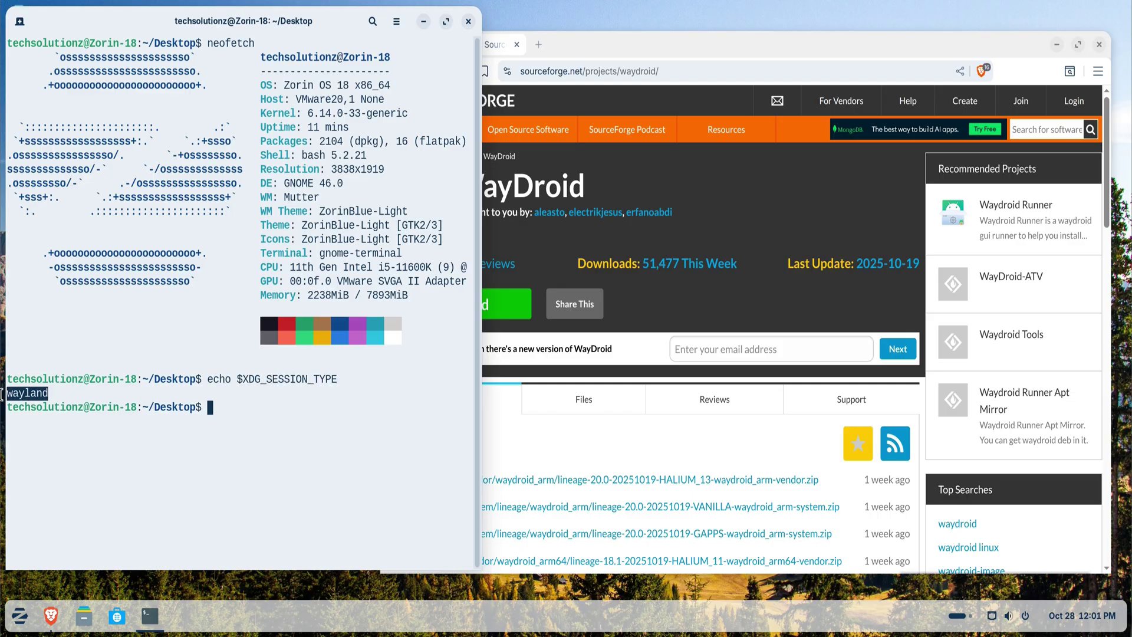
{"action": "triple_click", "coordinate": [79, 412]}
{"action": "left_click", "coordinate": [252, 437]}
Step: Clear the terminal screen and close it with exit
{"action": "type", "text": "clear"}
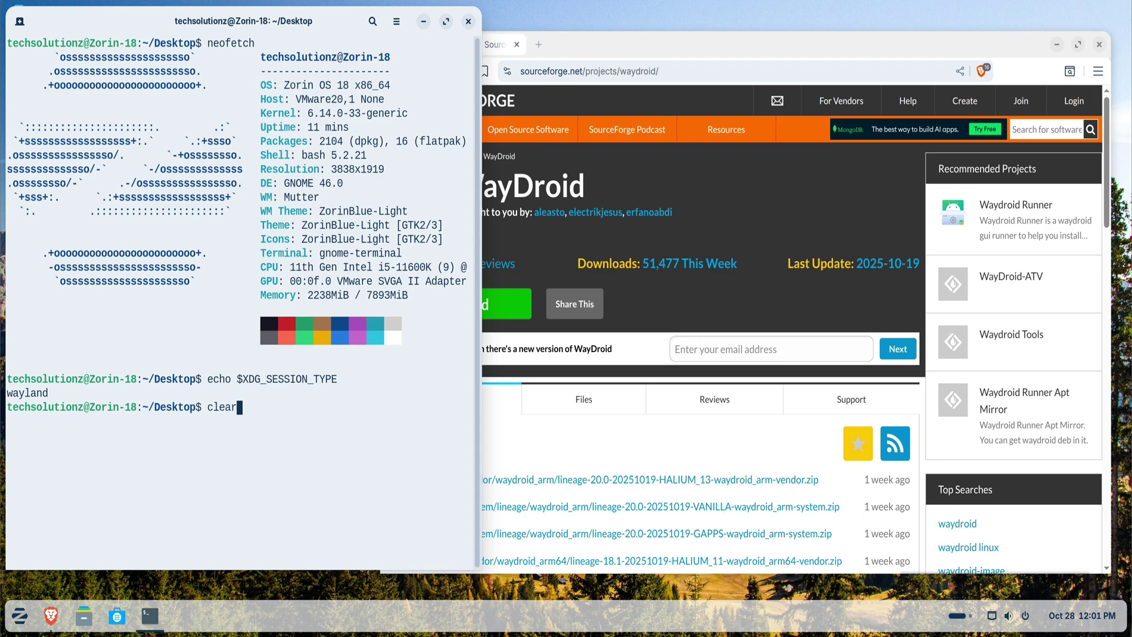
{"action": "key", "text": "Return"}
{"action": "type", "text": "exit"}
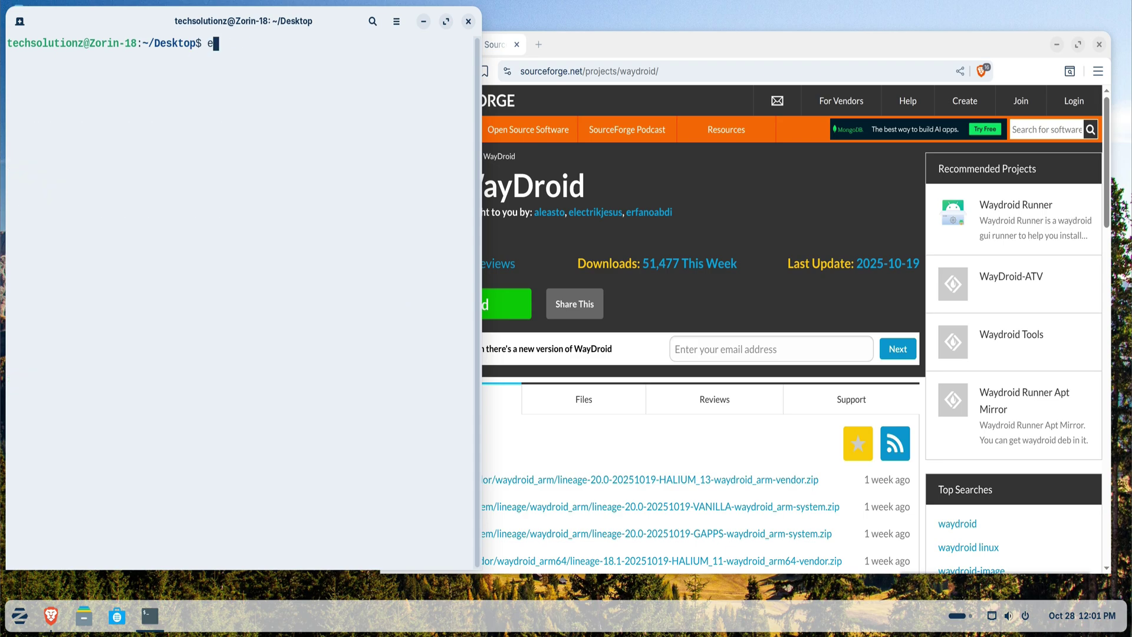
{"action": "key", "text": "Return"}
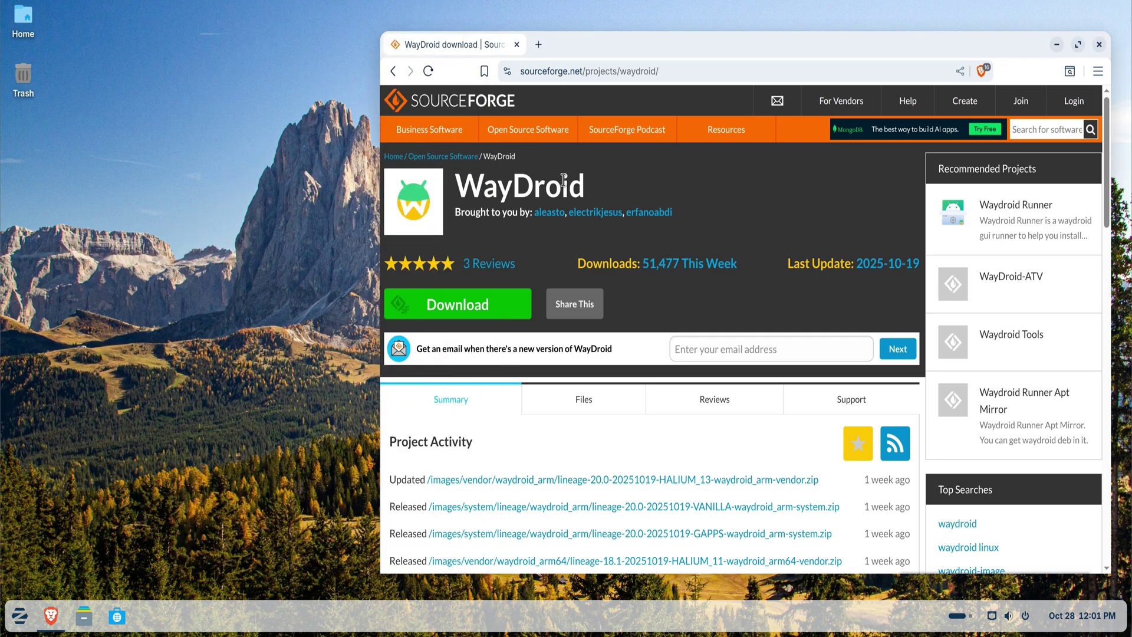
Step: Browse WayDroid's Files to images > system > lineage > waydroid_x86_64
{"action": "left_click", "coordinate": [576, 406]}
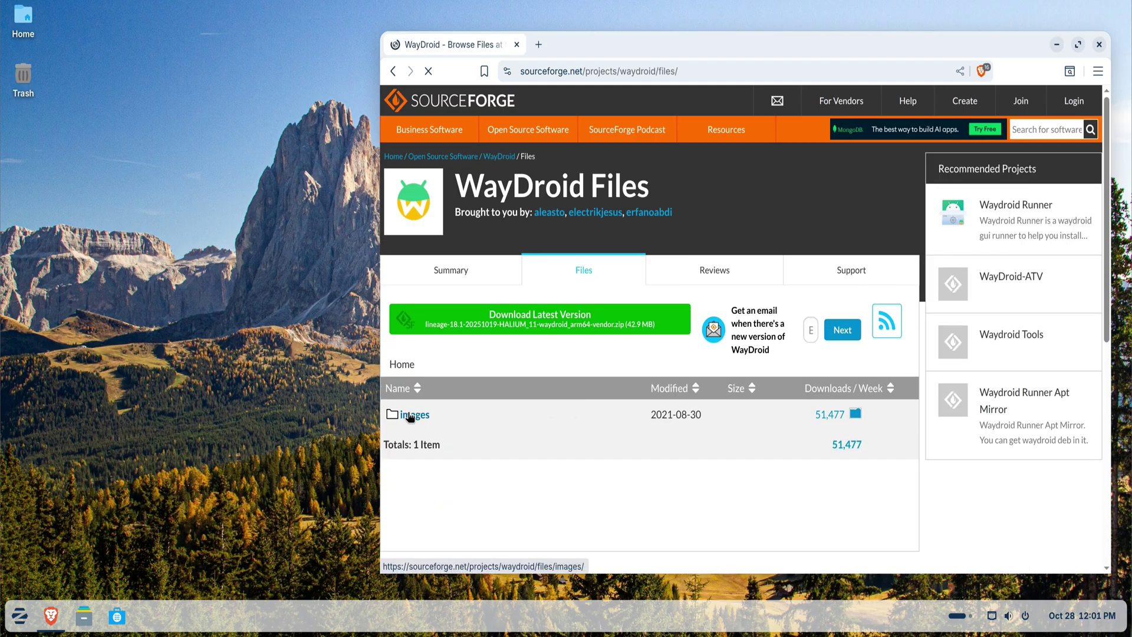
{"action": "left_click", "coordinate": [410, 416]}
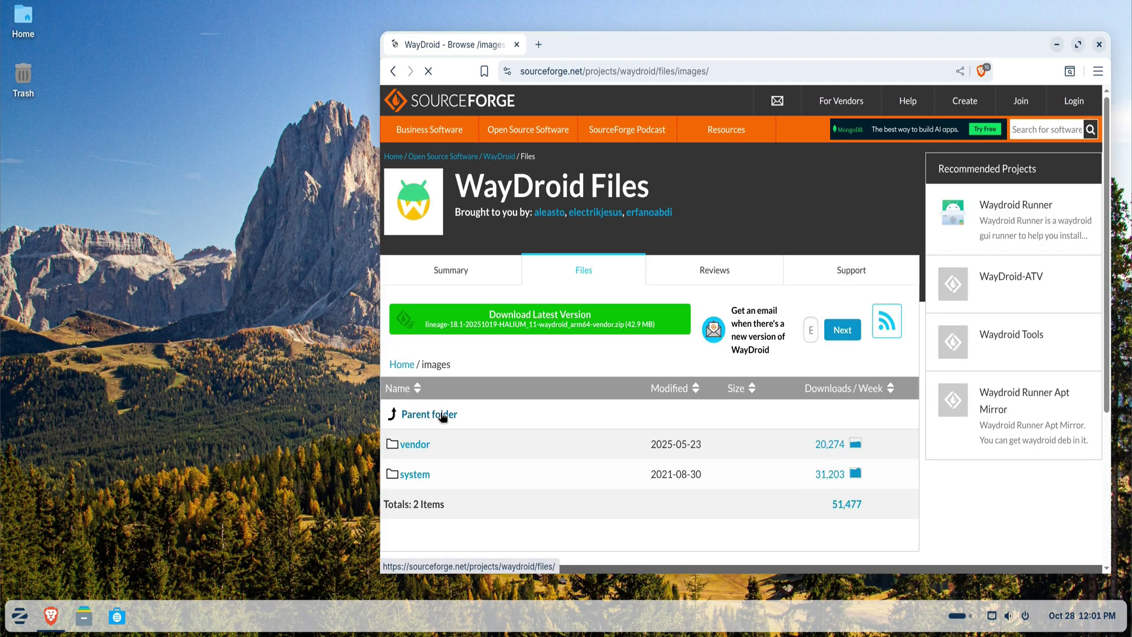
{"action": "left_click", "coordinate": [415, 477]}
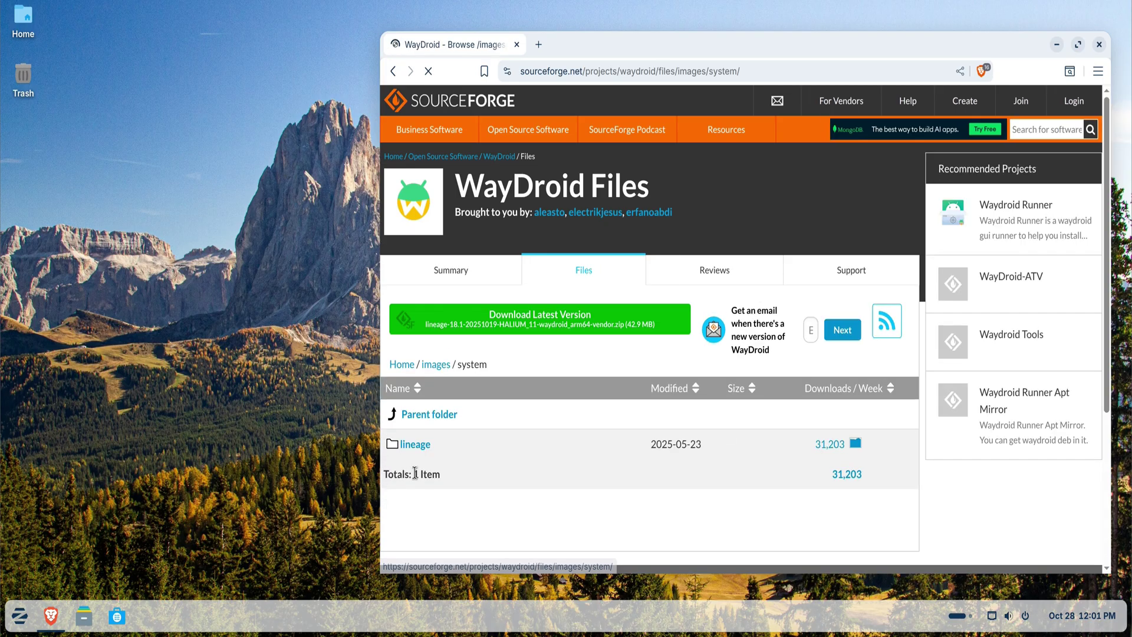
{"action": "left_click", "coordinate": [416, 446]}
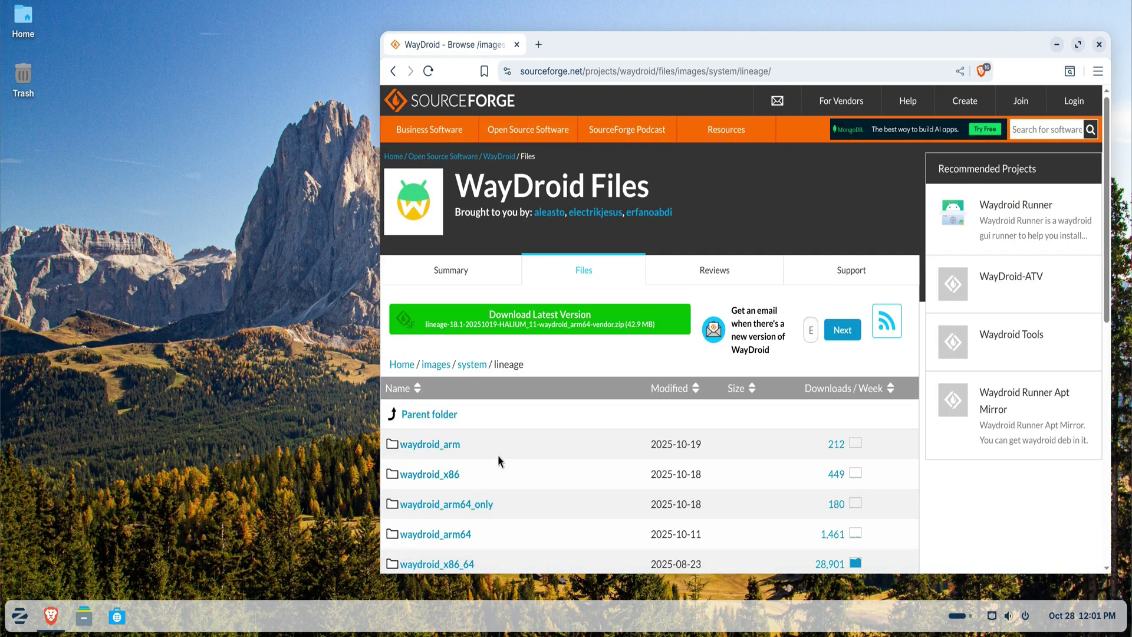
{"action": "scroll", "coordinate": [498, 454], "scroll_direction": "down", "scroll_amount": 2}
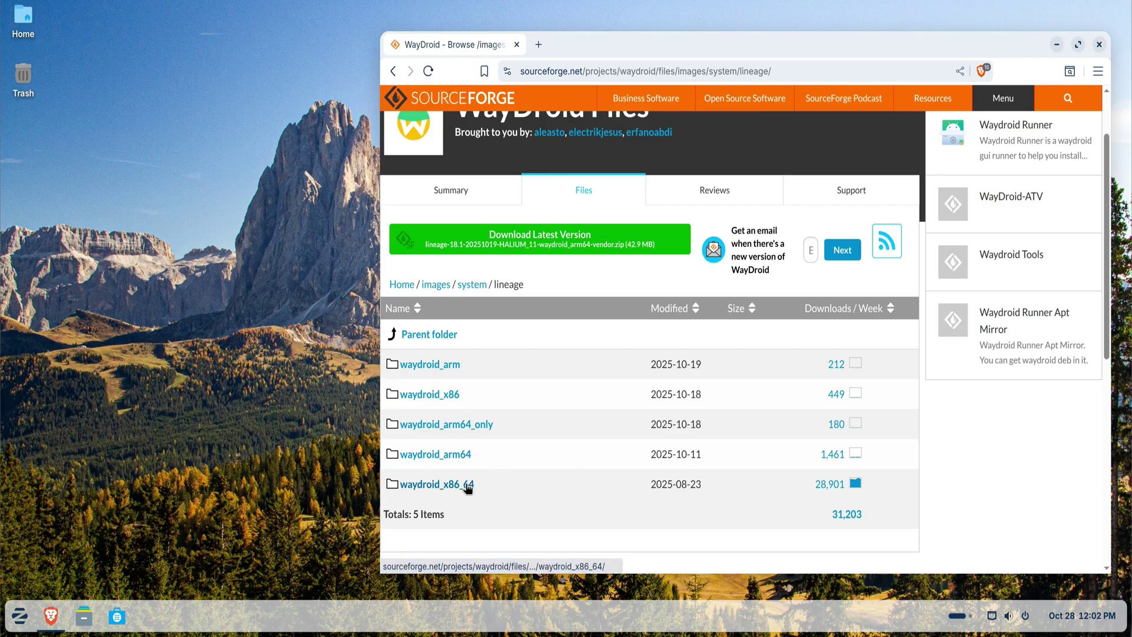
{"action": "left_click", "coordinate": [467, 488]}
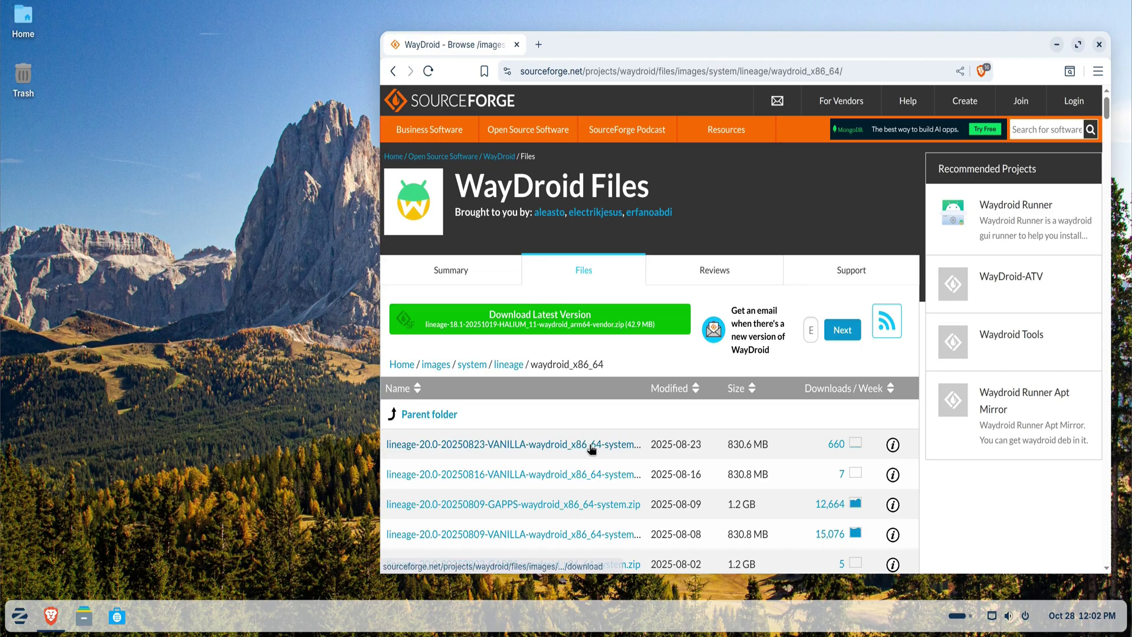
Step: Save the 20250809 GAPPS x86_64 system zip to Downloads and return to the file list
{"action": "left_click", "coordinate": [568, 506]}
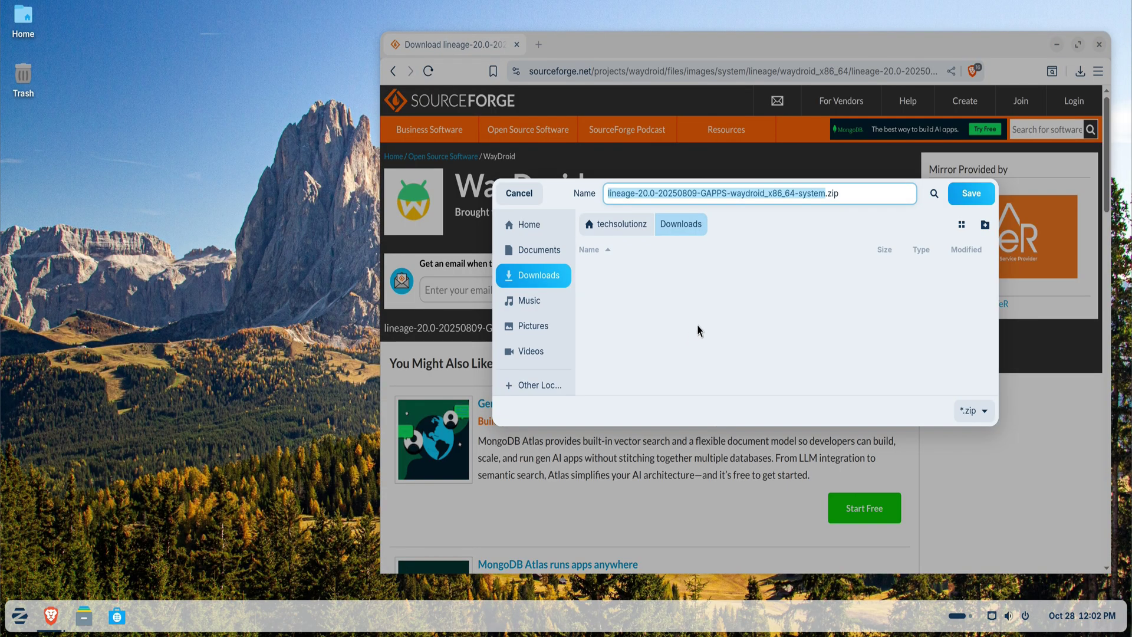
{"action": "left_click", "coordinate": [972, 194]}
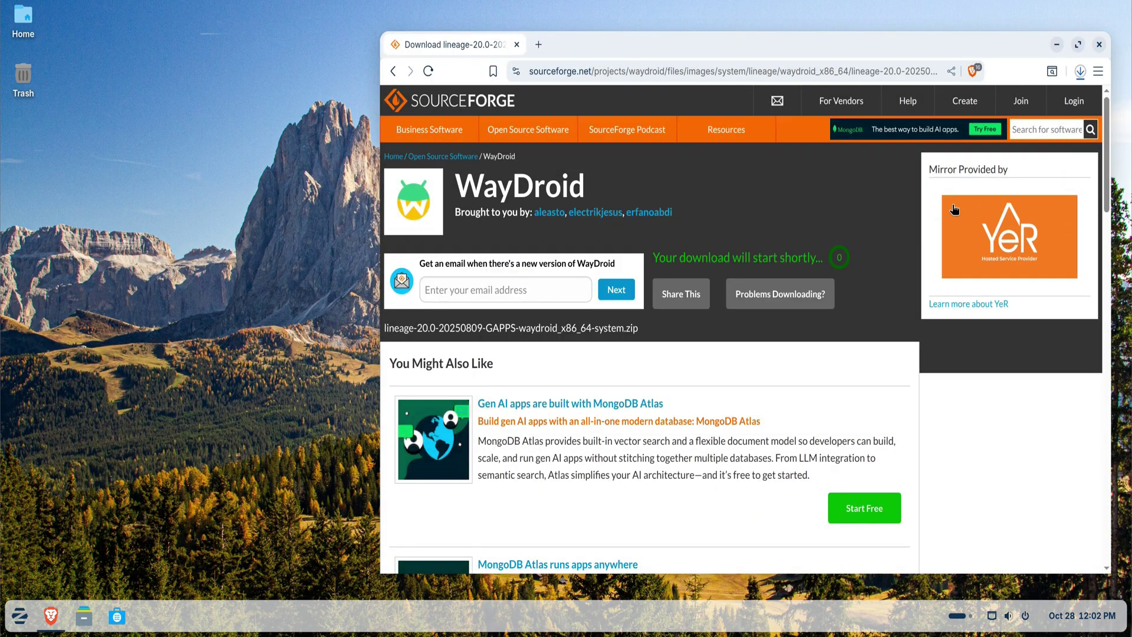
{"action": "key", "text": "alt+Left"}
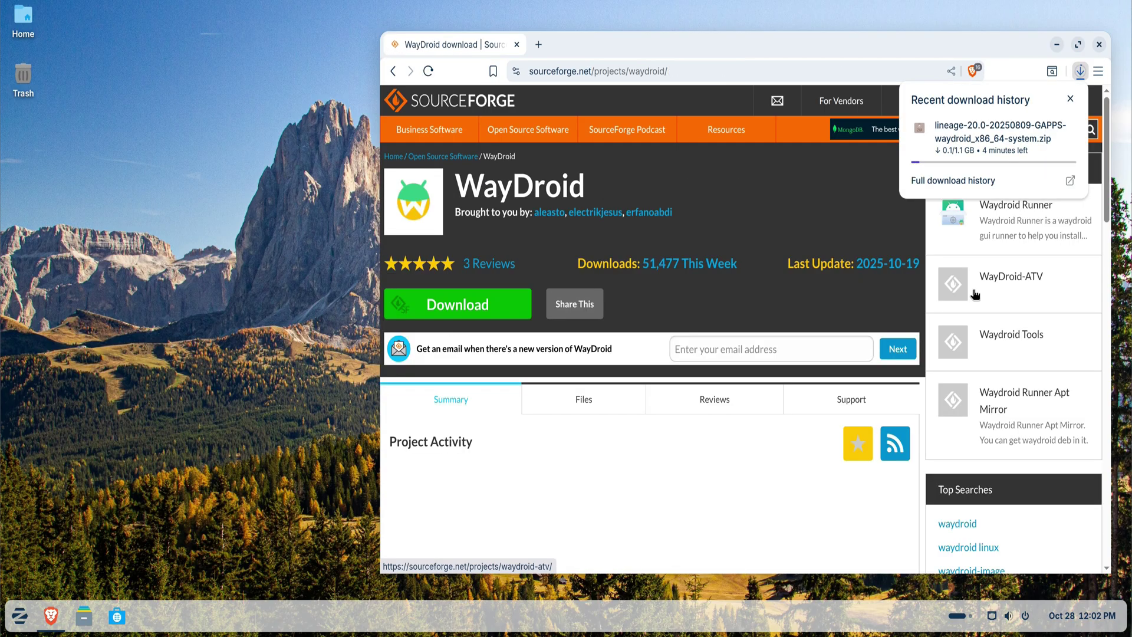
{"action": "left_click", "coordinate": [393, 72]}
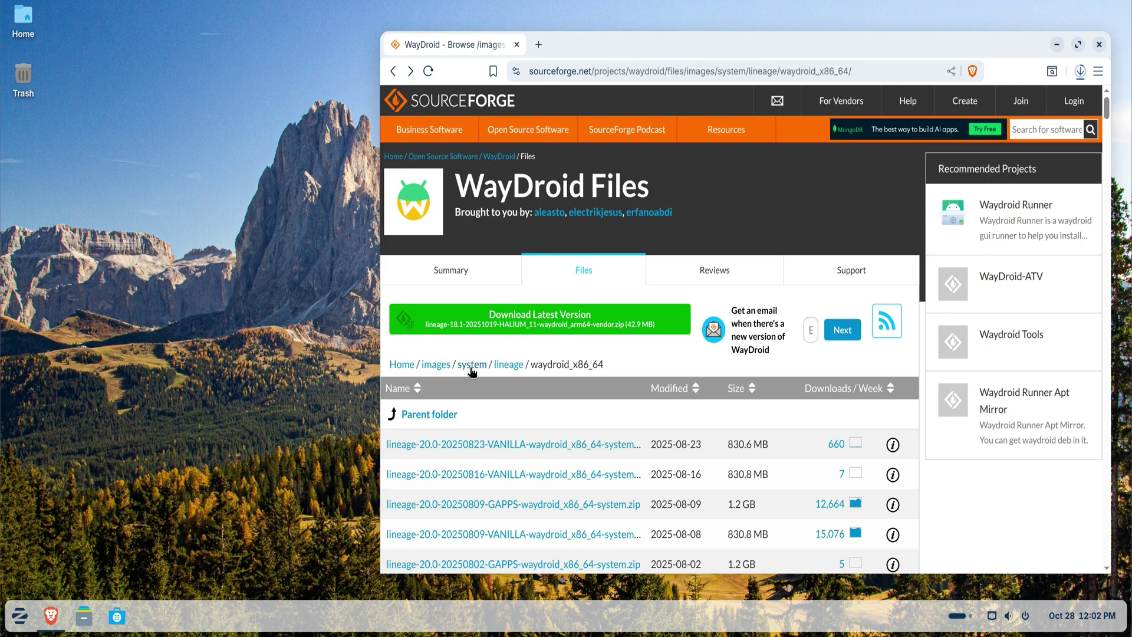
Step: Save the 20250809 MAINLINE x86_64 vendor zip from images > vendor to Downloads, then check downloads
{"action": "left_click", "coordinate": [442, 366]}
{"action": "left_click", "coordinate": [424, 446]}
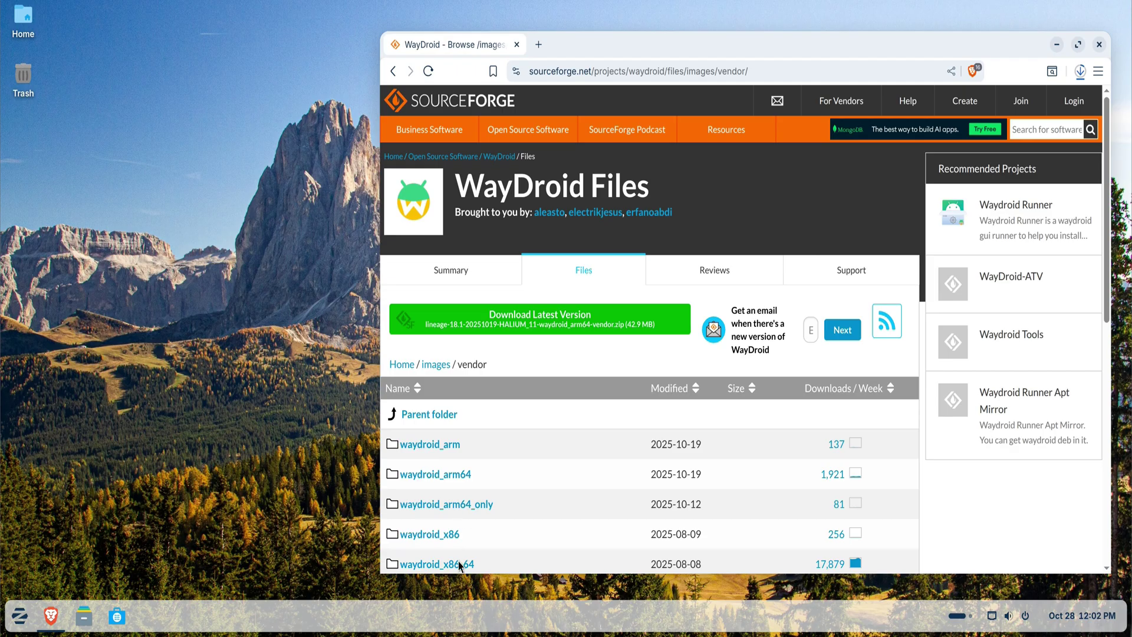
{"action": "left_click", "coordinate": [457, 565]}
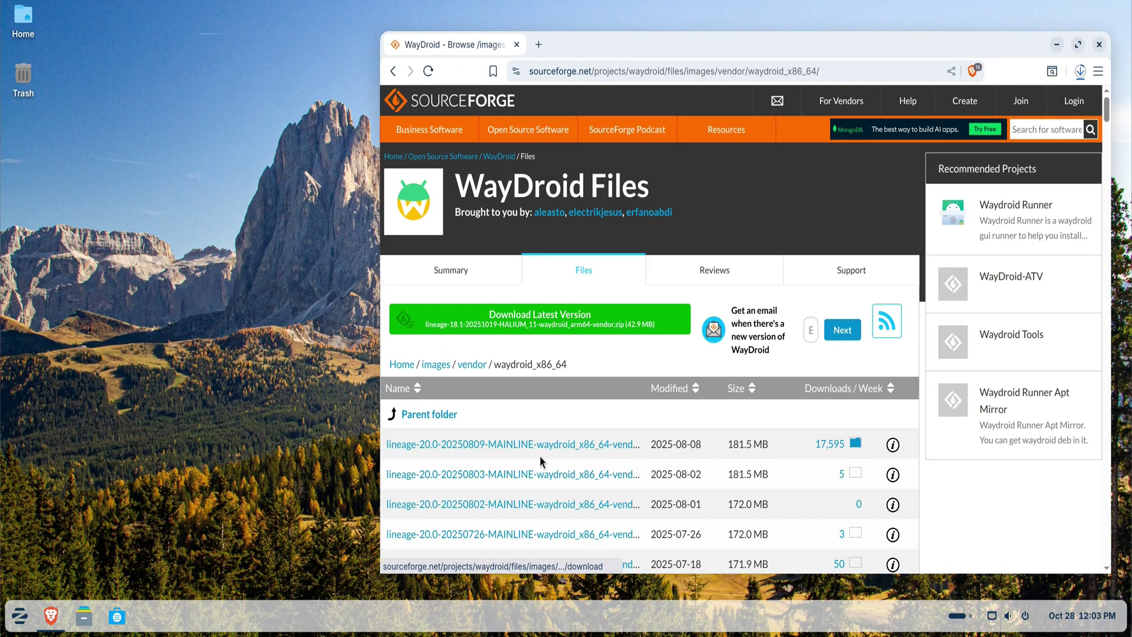
{"action": "scroll", "coordinate": [551, 454], "scroll_direction": "down", "scroll_amount": 5}
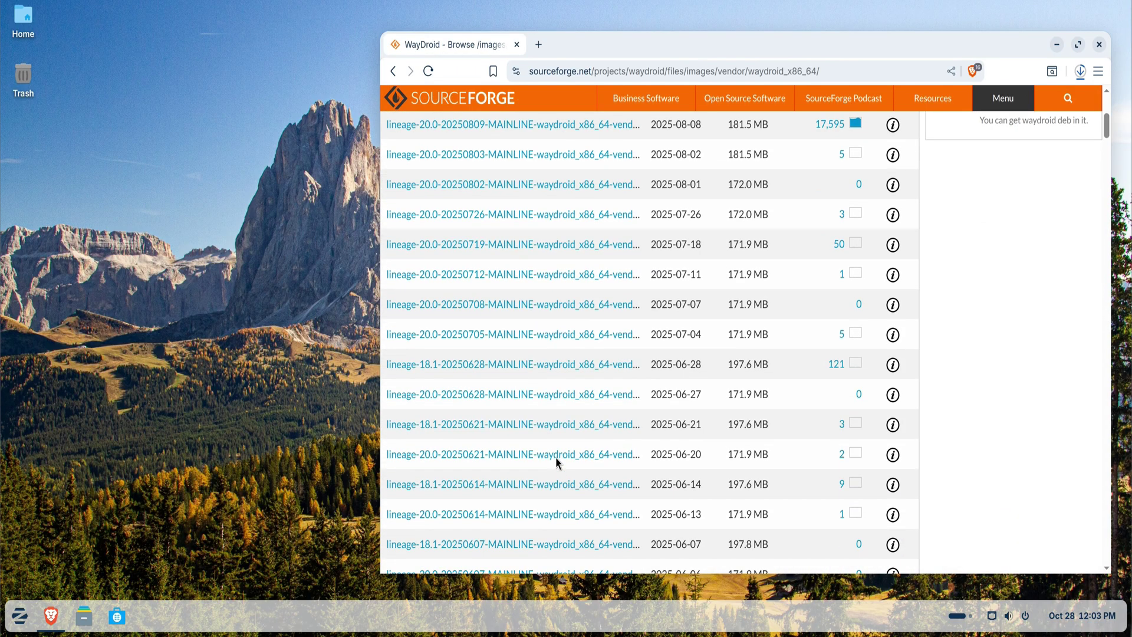
{"action": "scroll", "coordinate": [558, 457], "scroll_direction": "up", "scroll_amount": 3}
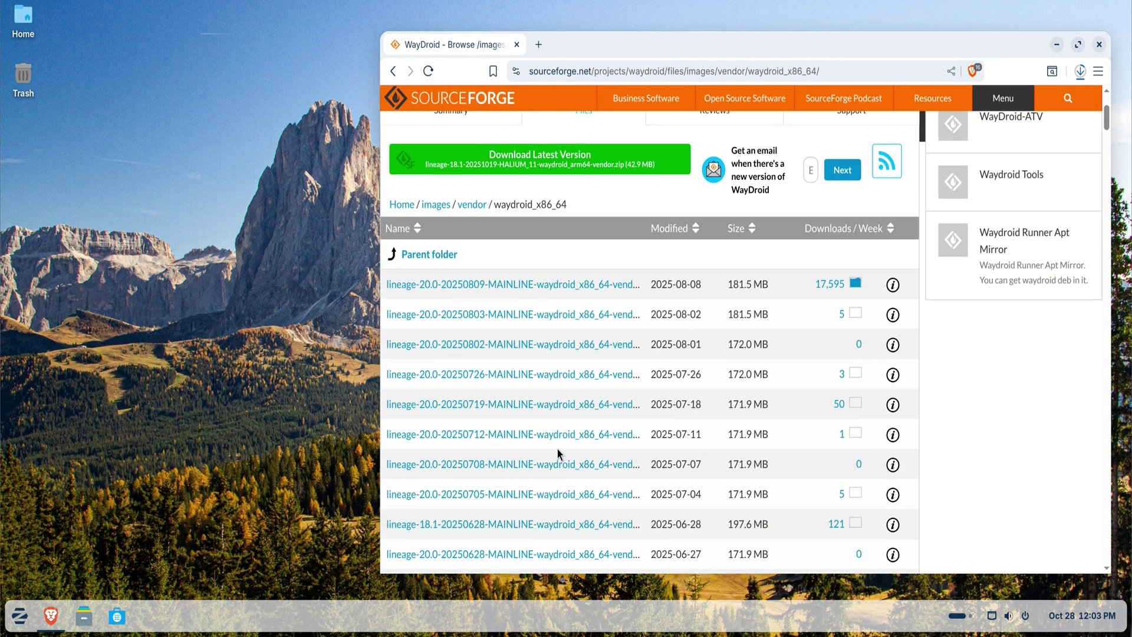
{"action": "left_click", "coordinate": [596, 285]}
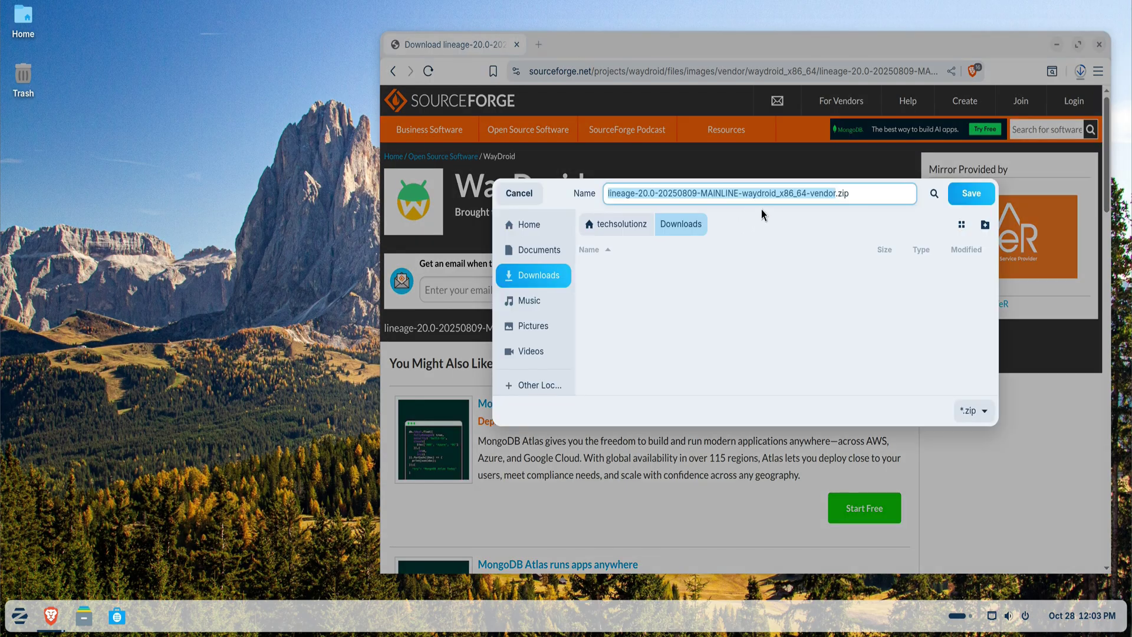
{"action": "left_click", "coordinate": [970, 198]}
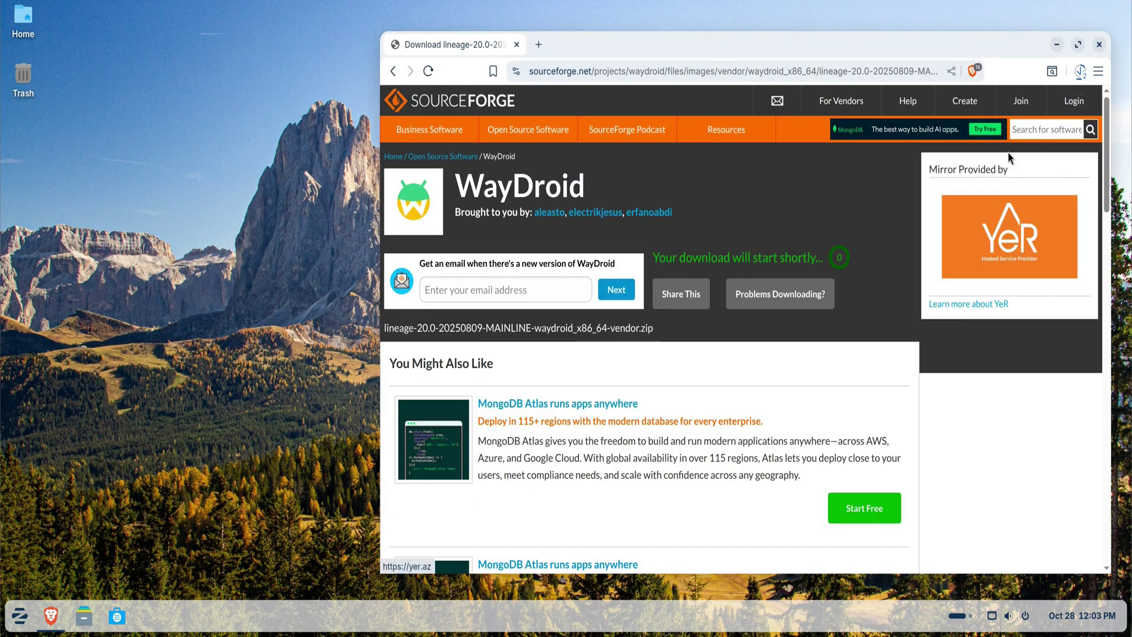
{"action": "left_click", "coordinate": [1082, 70]}
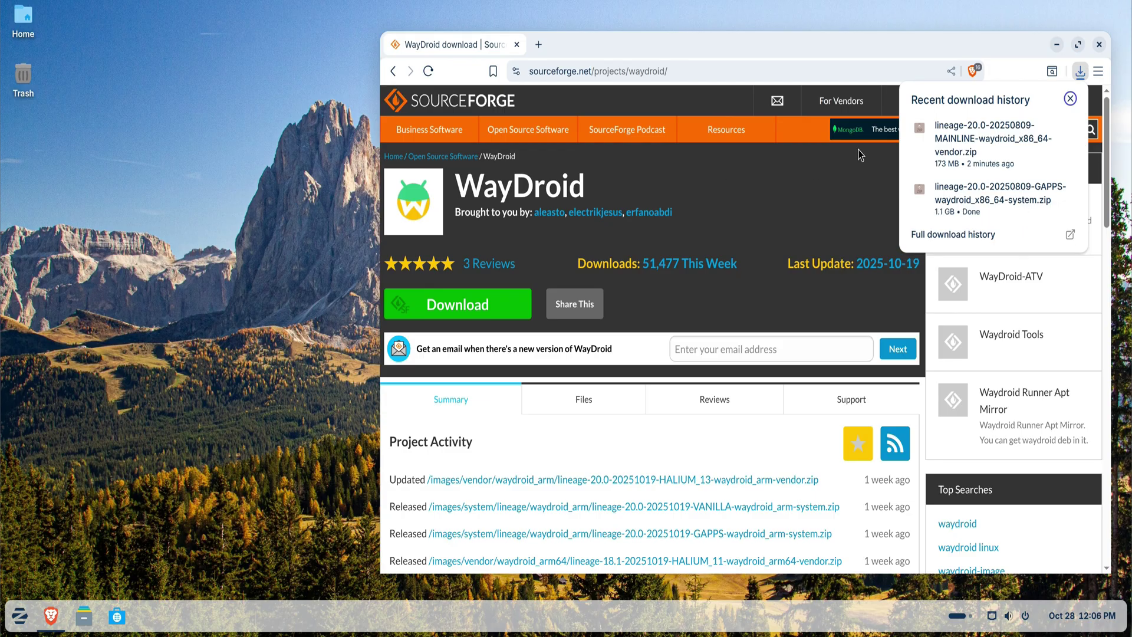
Step: Show the GAPPS system zip in its Downloads folder and close Brave
{"action": "mouse_move", "coordinate": [974, 158]}
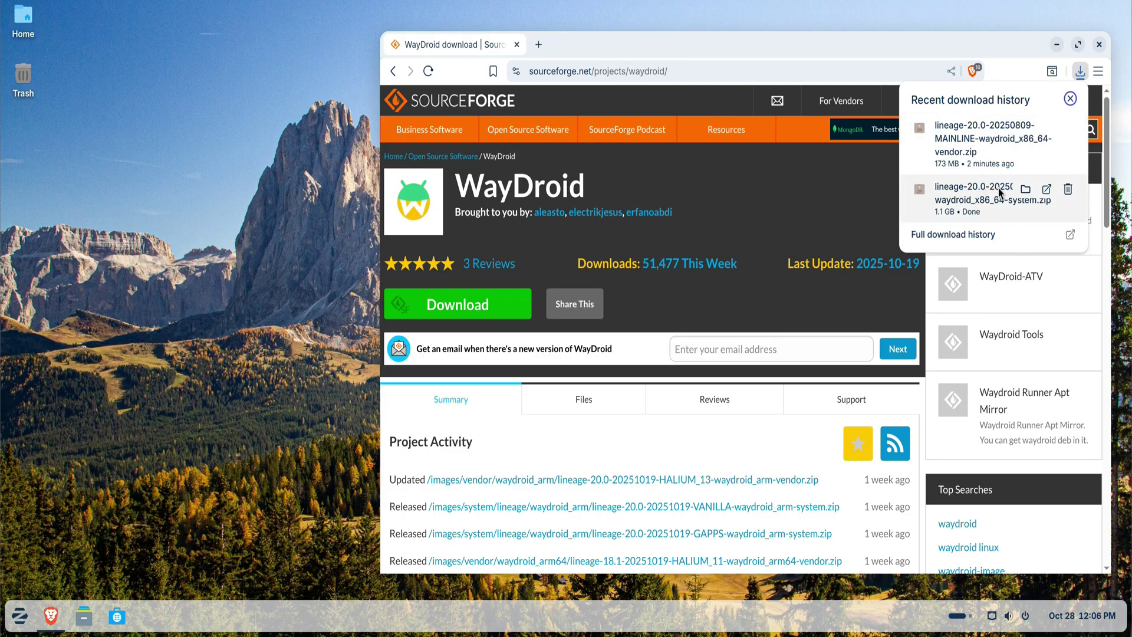
{"action": "left_click", "coordinate": [1025, 189]}
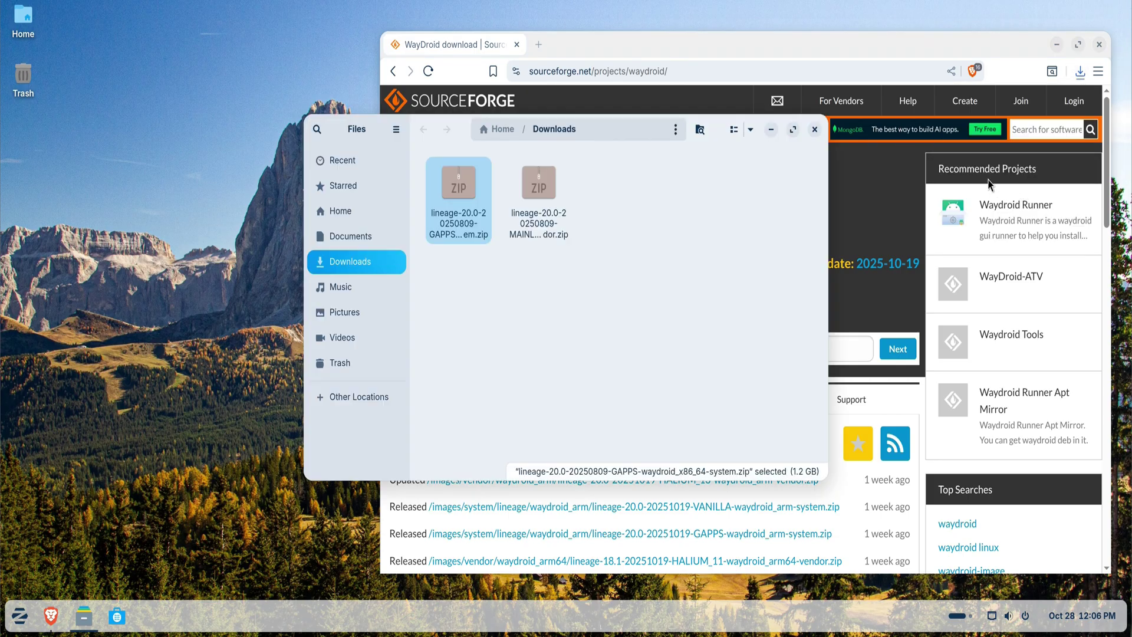
{"action": "left_click", "coordinate": [1098, 45]}
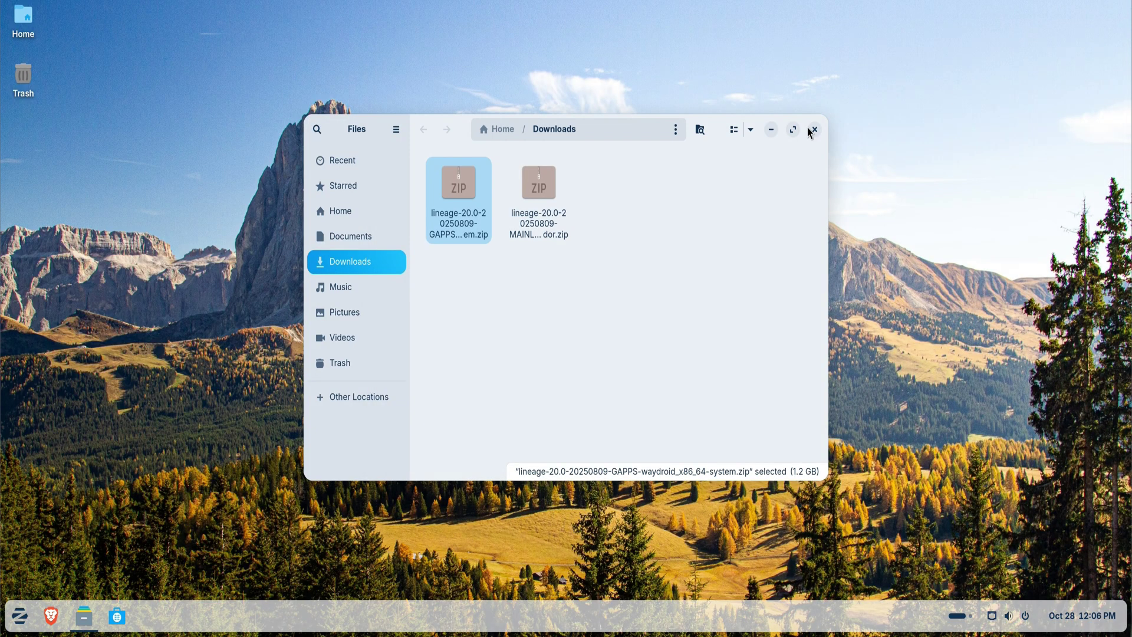
Step: Open a terminal in the Downloads folder from the Files window
{"action": "left_click_drag", "start_coordinate": [359, 128], "coordinate": [136, 22]}
{"action": "left_click", "coordinate": [231, 217]}
{"action": "right_click", "coordinate": [231, 217]}
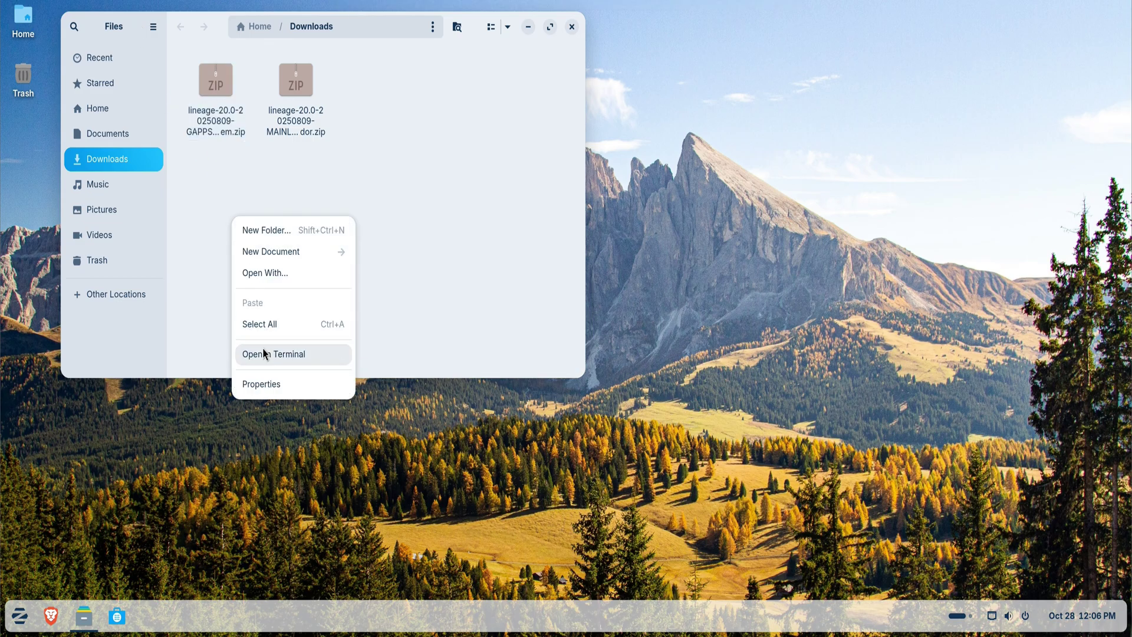
{"action": "left_click", "coordinate": [265, 351]}
Step: Enlarge the terminal window and list the files in Downloads with ls
{"action": "left_click_drag", "start_coordinate": [556, 132], "coordinate": [246, 221]}
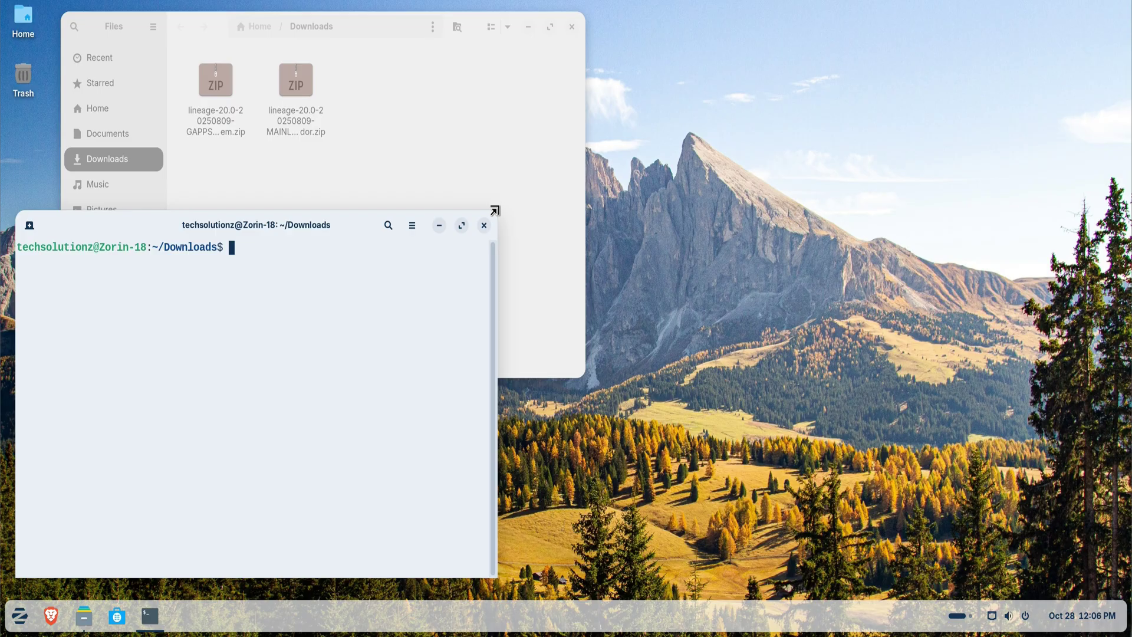
{"action": "left_click_drag", "start_coordinate": [497, 203], "coordinate": [911, 195]}
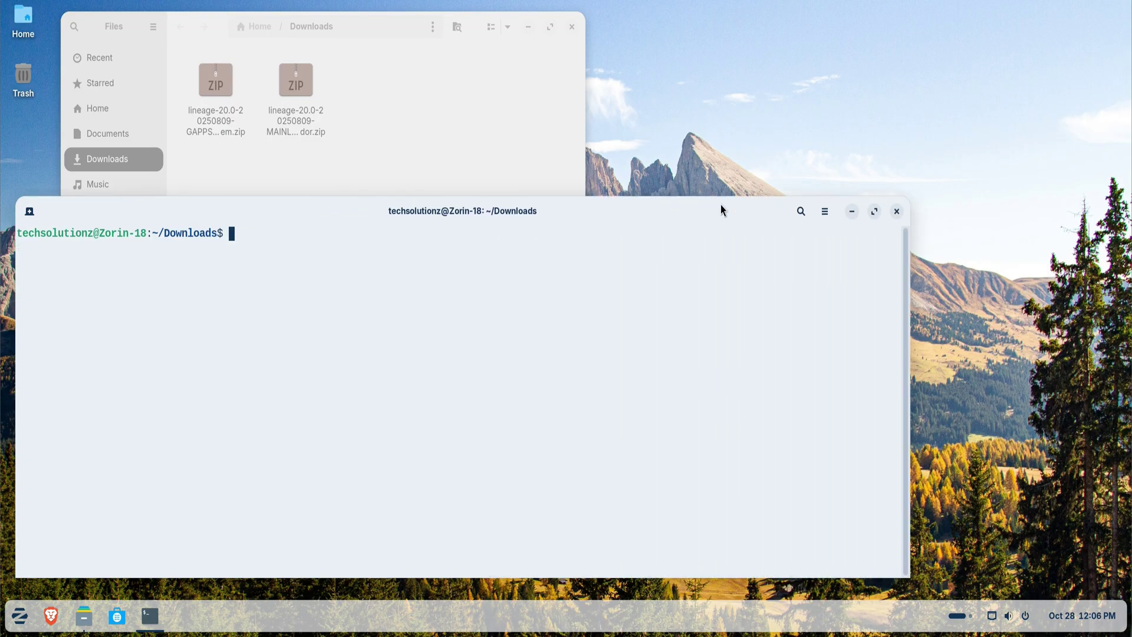
{"action": "left_click_drag", "start_coordinate": [706, 199], "coordinate": [707, 155]}
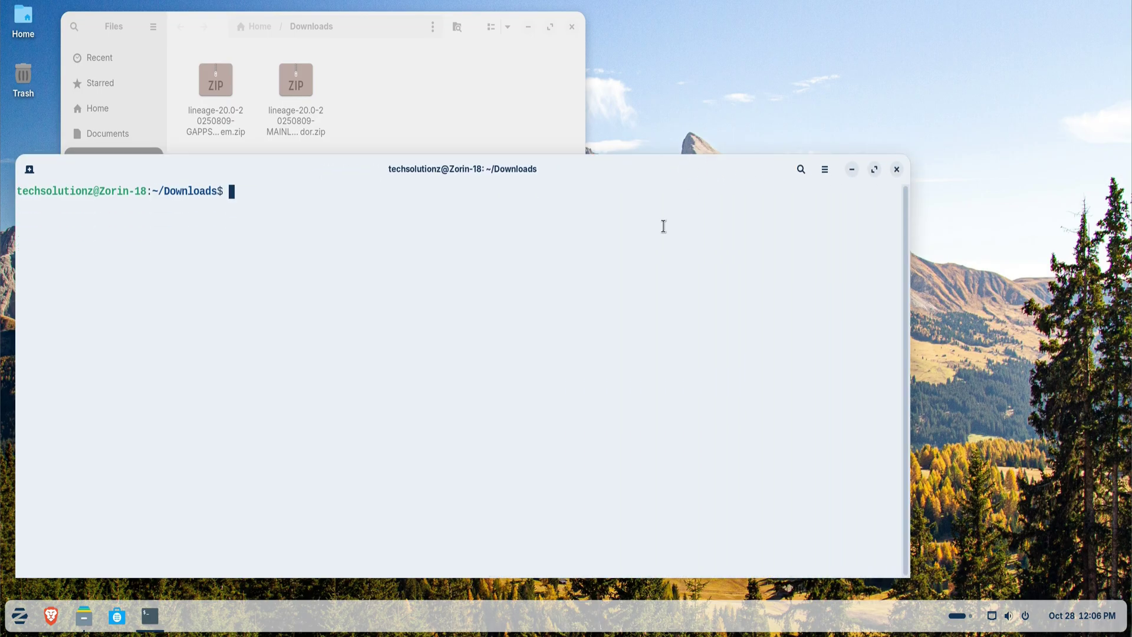
{"action": "type", "text": "ls"}
{"action": "key", "text": "Return"}
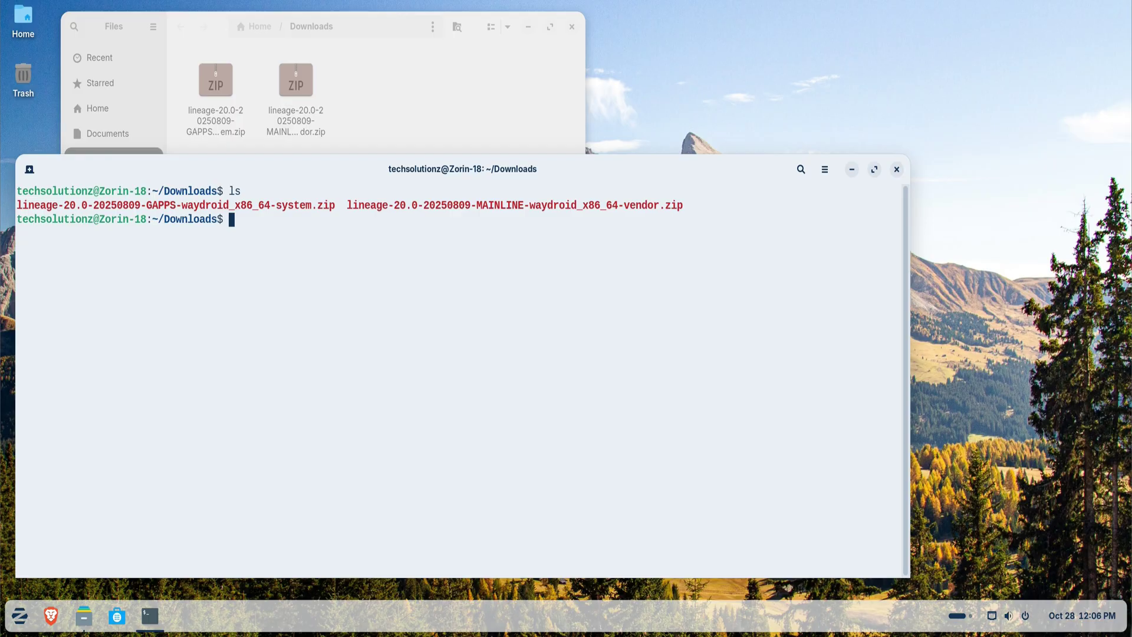
Step: Extract the GAPPS system zip with sudo unzip
{"action": "type", "text": "sudo unzip"}
{"action": "left_click_drag", "start_coordinate": [17, 204], "coordinate": [334, 204]}
{"action": "key", "text": "ctrl+c"}
{"action": "right_click", "coordinate": [340, 234]}
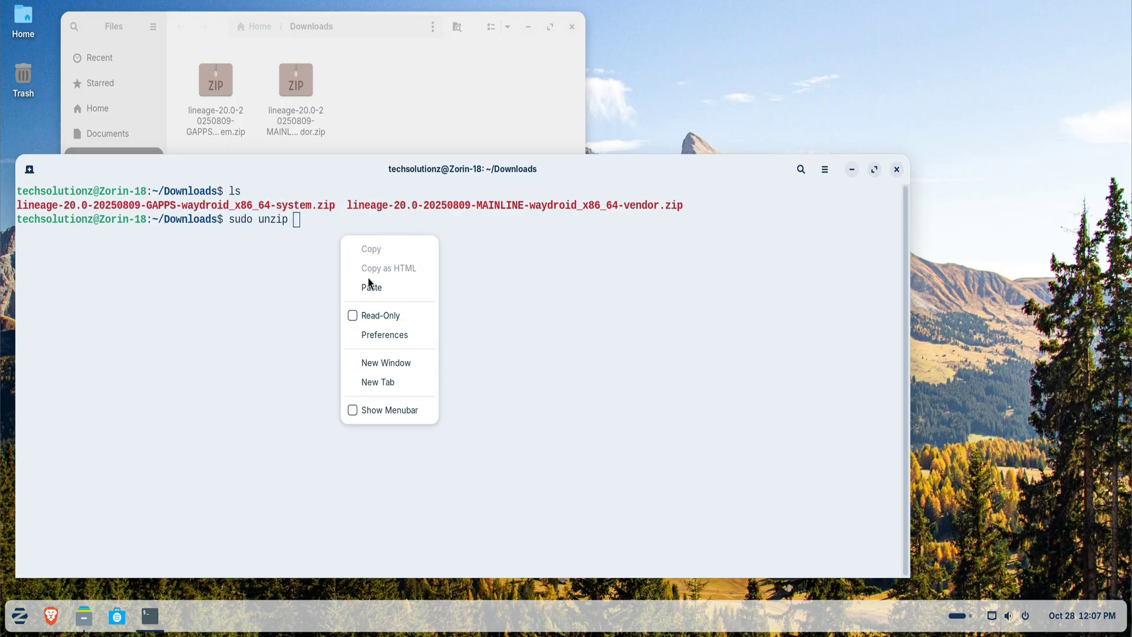
{"action": "left_click", "coordinate": [369, 283]}
{"action": "key", "text": "Return"}
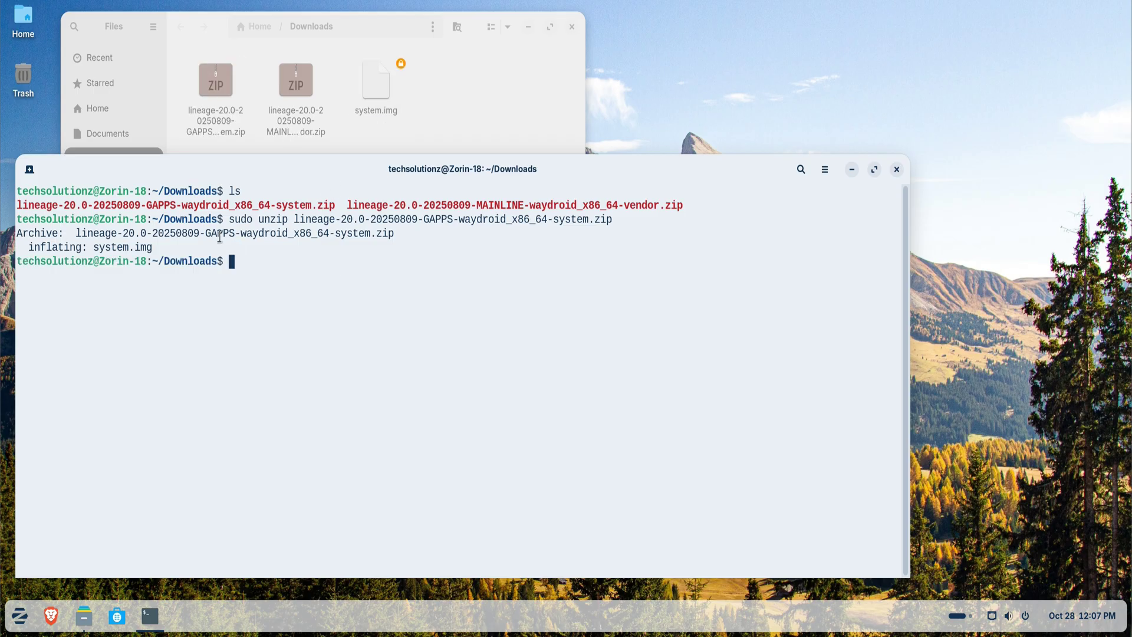
Step: Extract the MAINLINE vendor zip with sudo unzip
{"action": "type", "text": "sudo unzip"}
{"action": "left_click_drag", "start_coordinate": [346, 205], "coordinate": [683, 205]}
{"action": "right_click", "coordinate": [681, 203]}
{"action": "left_click", "coordinate": [707, 215]}
{"action": "right_click", "coordinate": [482, 300]}
{"action": "left_click", "coordinate": [510, 348]}
{"action": "key", "text": "Return"}
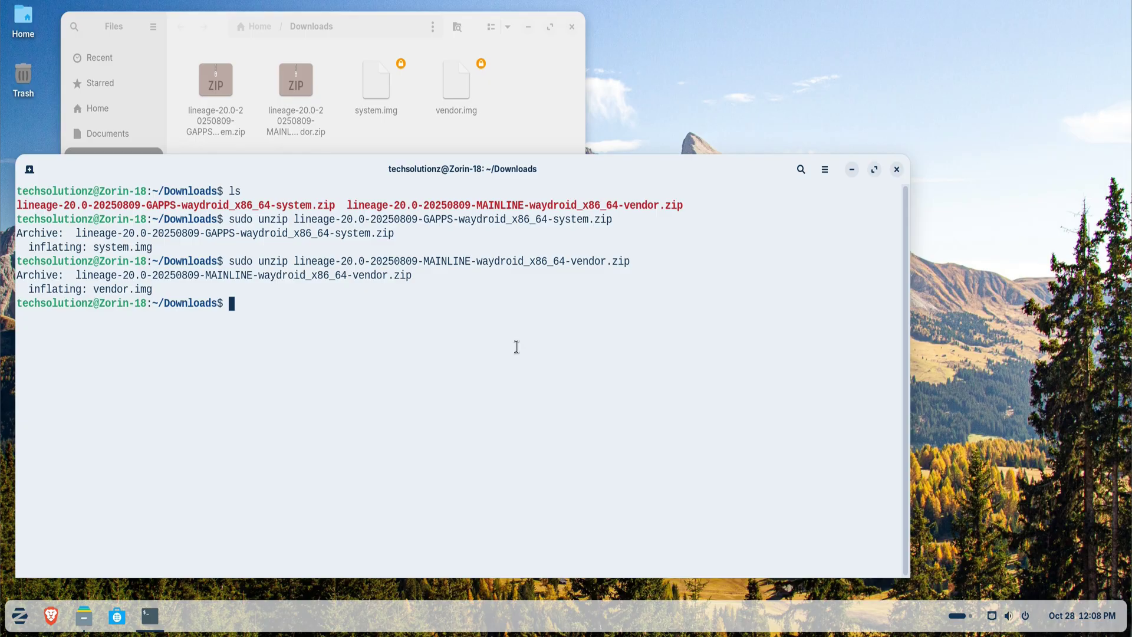
Step: Close Files, reposition the terminal, clear it, and run sudo apt update
{"action": "left_click", "coordinate": [572, 28]}
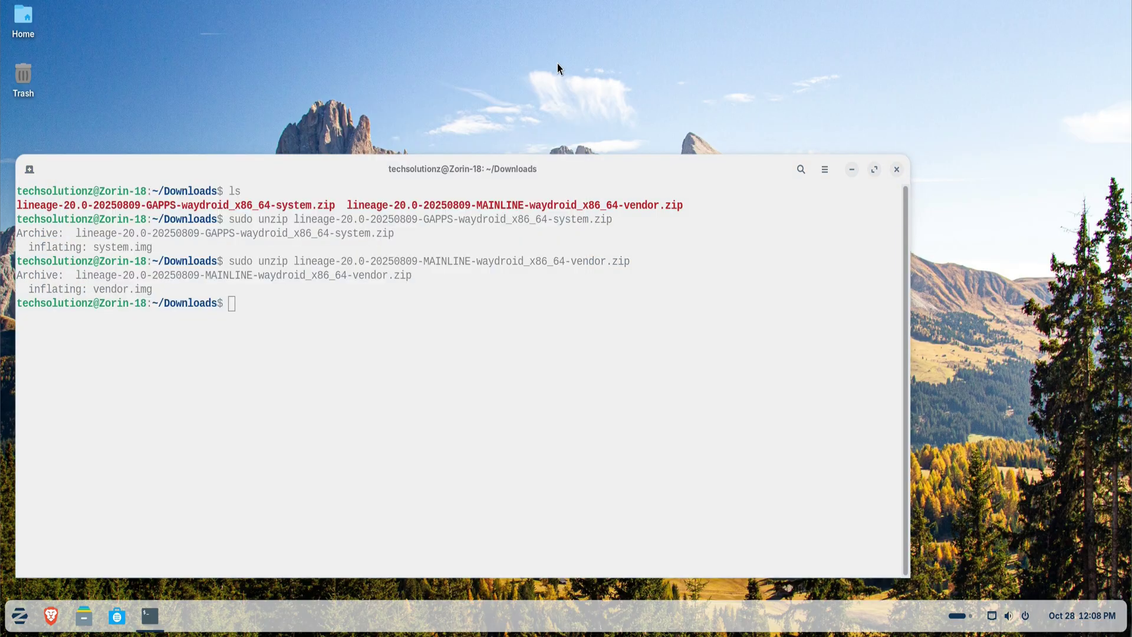
{"action": "left_click_drag", "start_coordinate": [559, 161], "coordinate": [567, 42]}
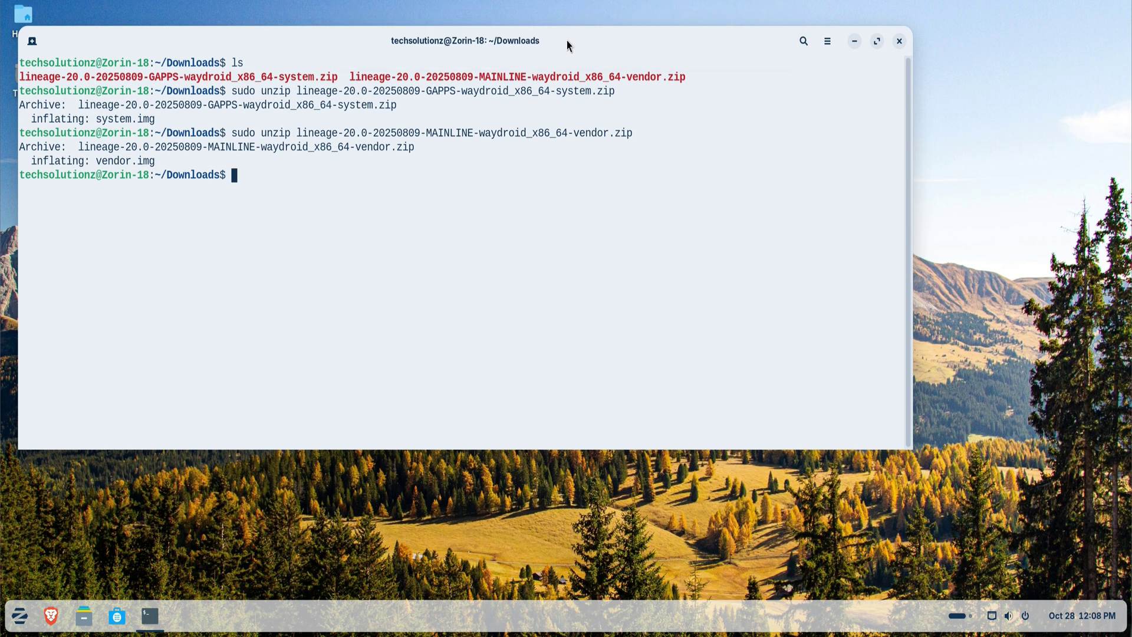
{"action": "left_click_drag", "start_coordinate": [915, 445], "coordinate": [888, 578]}
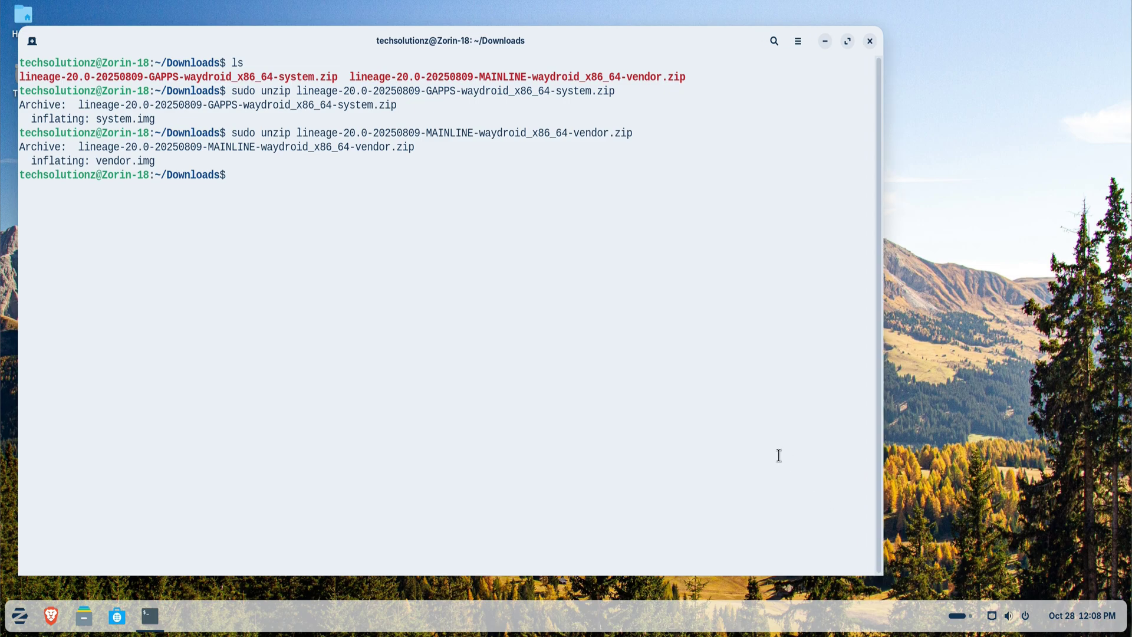
{"action": "type", "text": "clear"}
{"action": "key", "text": "Return"}
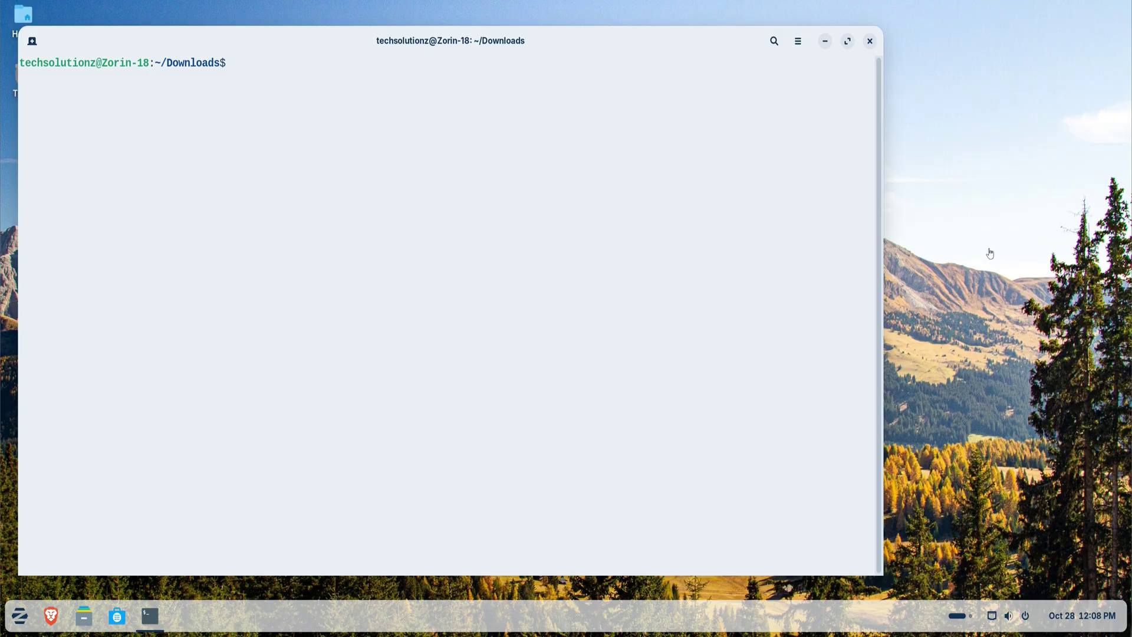
{"action": "type", "text": "sudo apt update"}
{"action": "key", "text": "Return"}
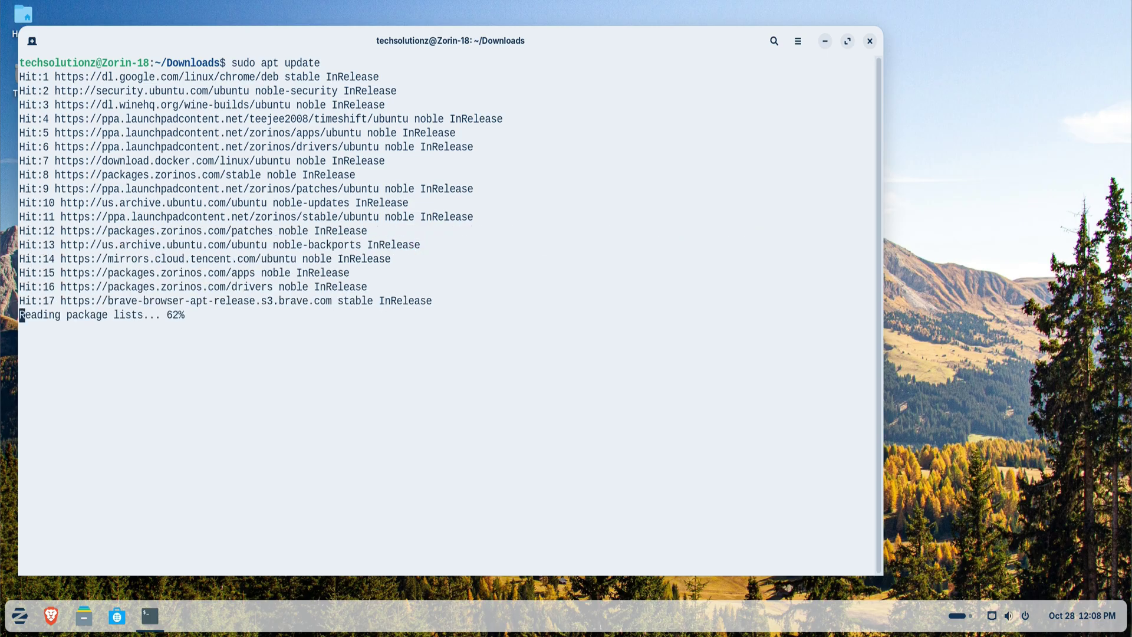
Step: Run sudo apt install curl ca-certificates
{"action": "type", "text": "sudo apt i"}
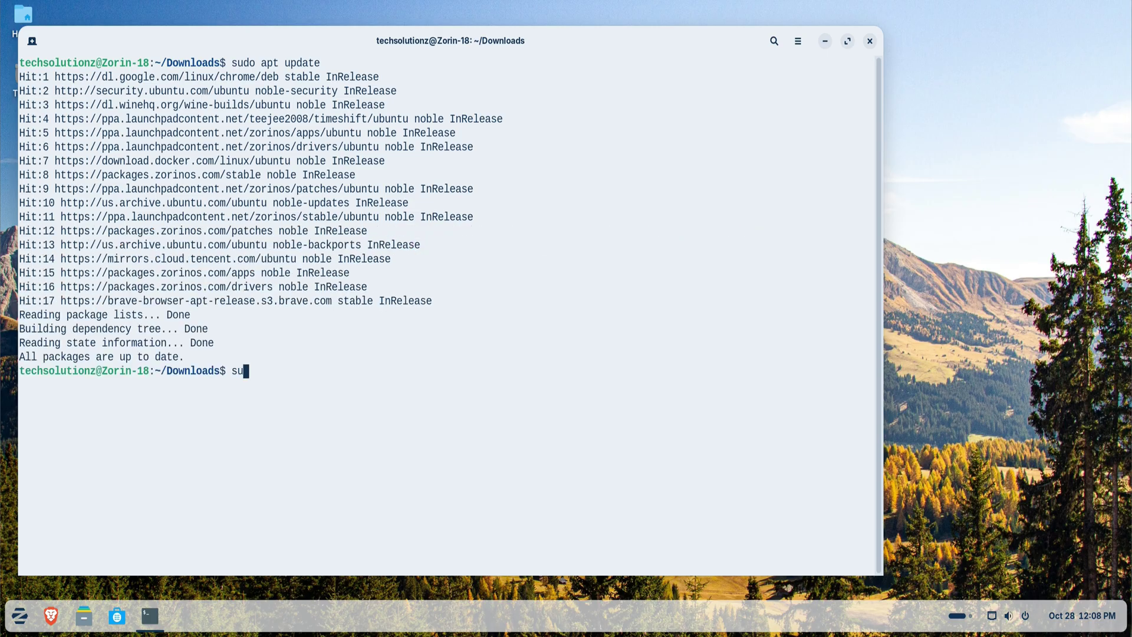
{"action": "type", "text": "nsta"}
{"action": "key", "text": "BackSpace"}
{"action": "key", "text": "BackSpace"}
{"action": "key", "text": "BackSpace"}
{"action": "type", "text": "stall curl ca-c"}
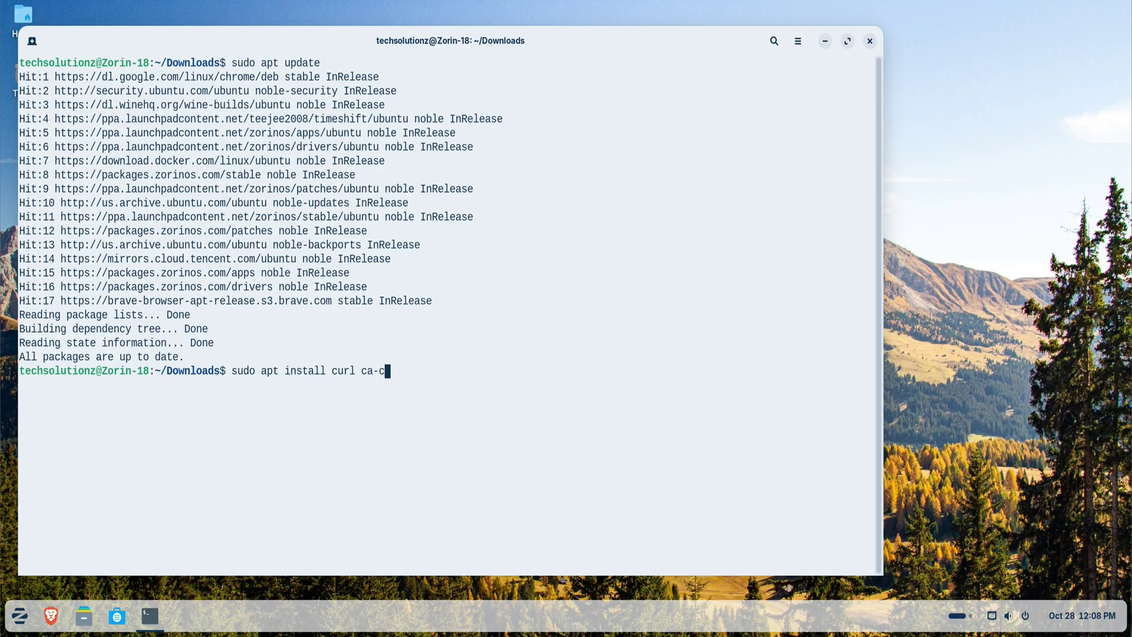
{"action": "type", "text": "ertificates"}
{"action": "key", "text": "Return"}
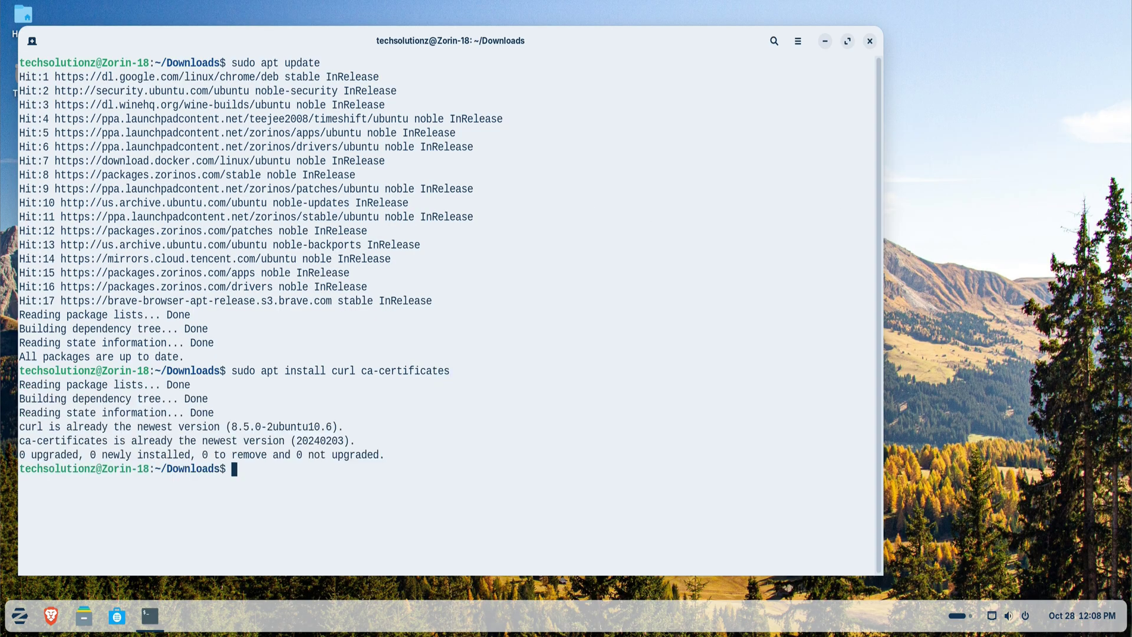
{"action": "type", "text": "clear"}
{"action": "key", "text": "Return"}
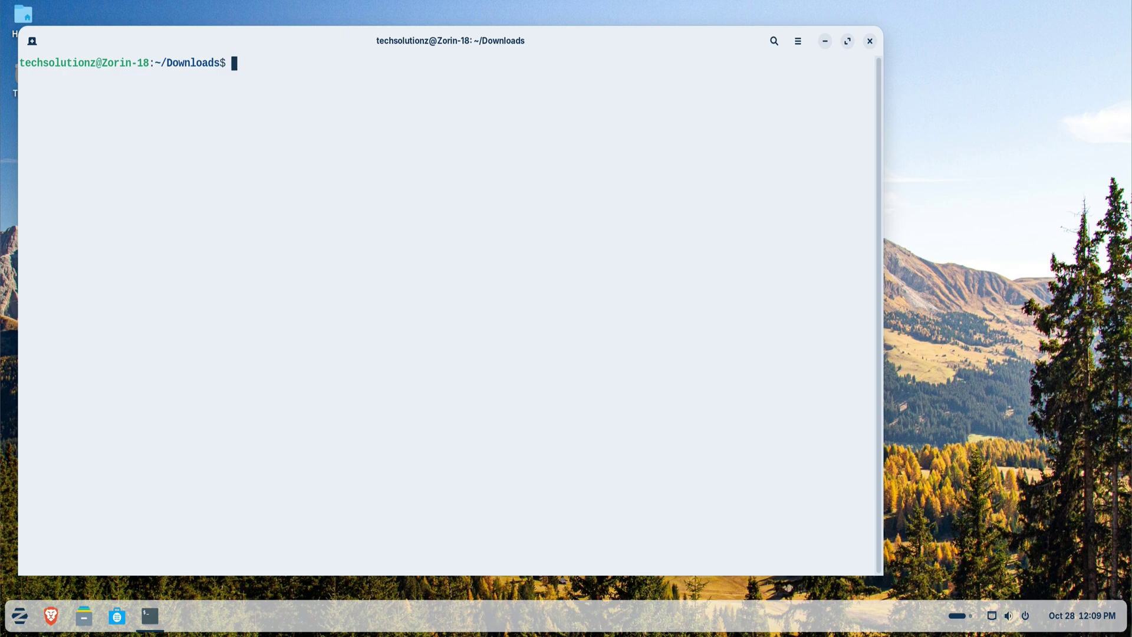
{"action": "type", "text": "curl -s hjtps://repo.wayd"}
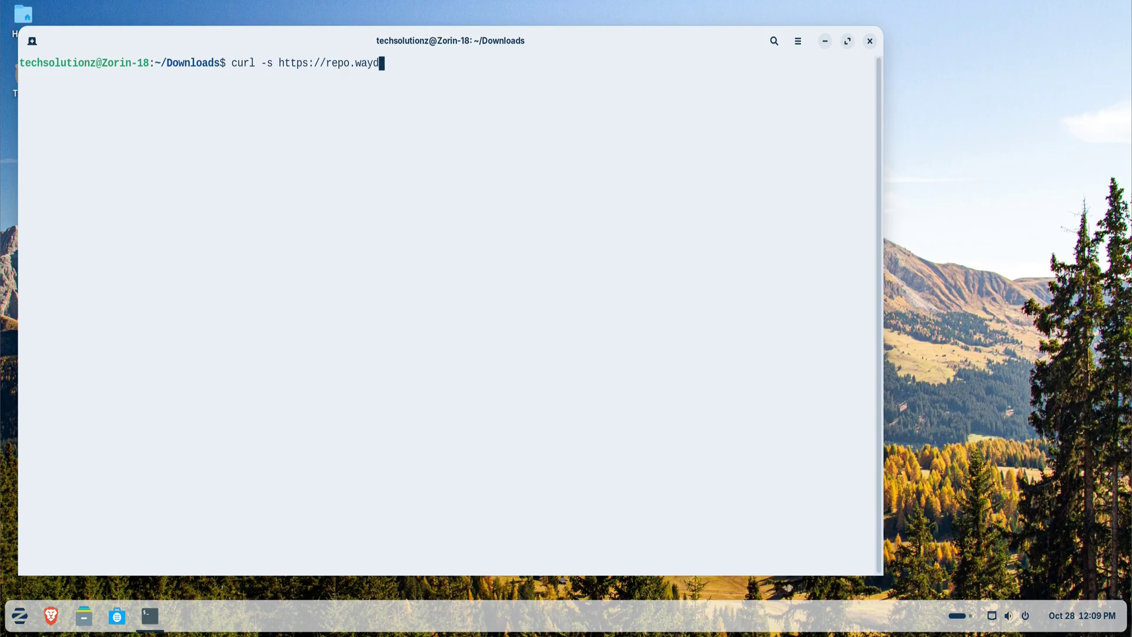
{"action": "type", "text": "ro.id | sudo bash"}
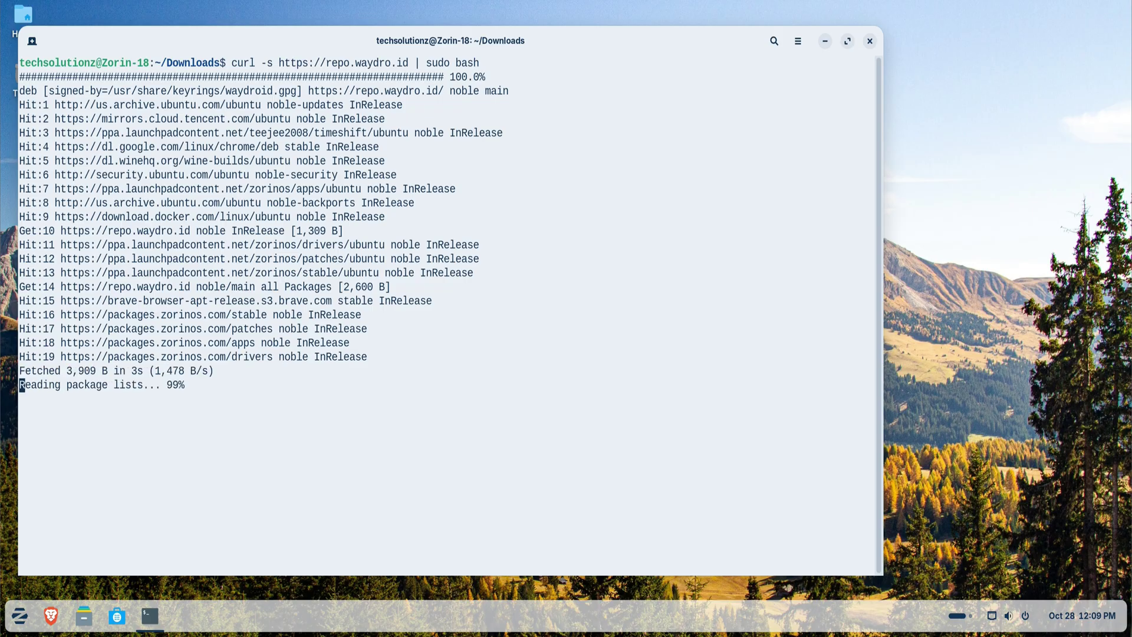
Step: Refresh package lists with sudo apt update, clear the screen, and start the waydroid install command
{"action": "type", "text": "sudo "}
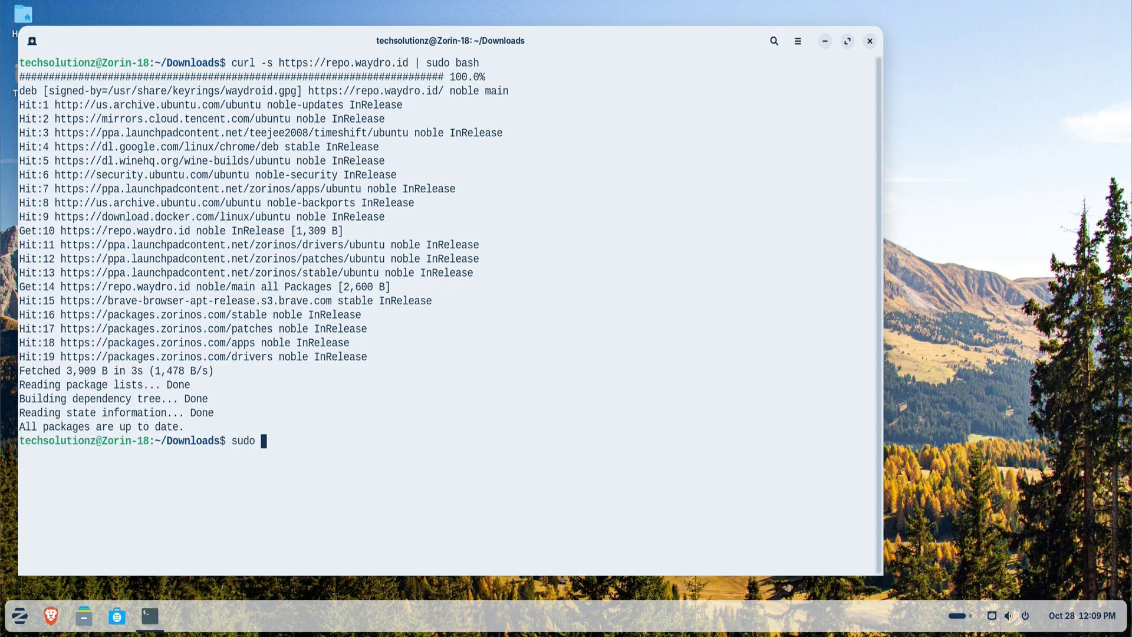
{"action": "type", "text": "apt update"}
{"action": "key", "text": "Return"}
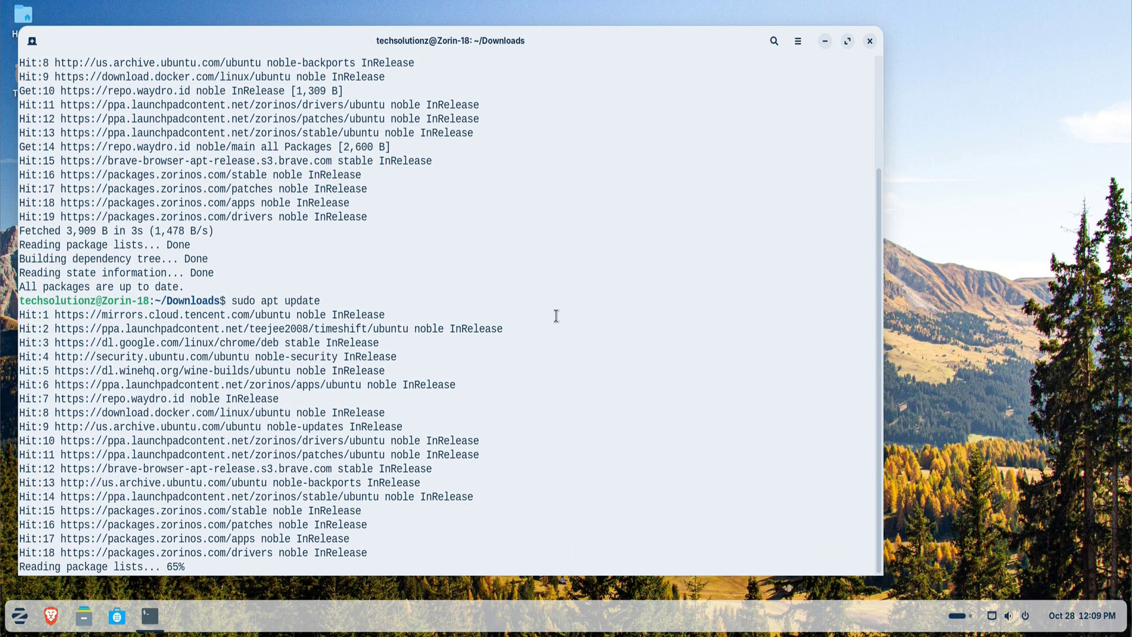
{"action": "type", "text": "clear"}
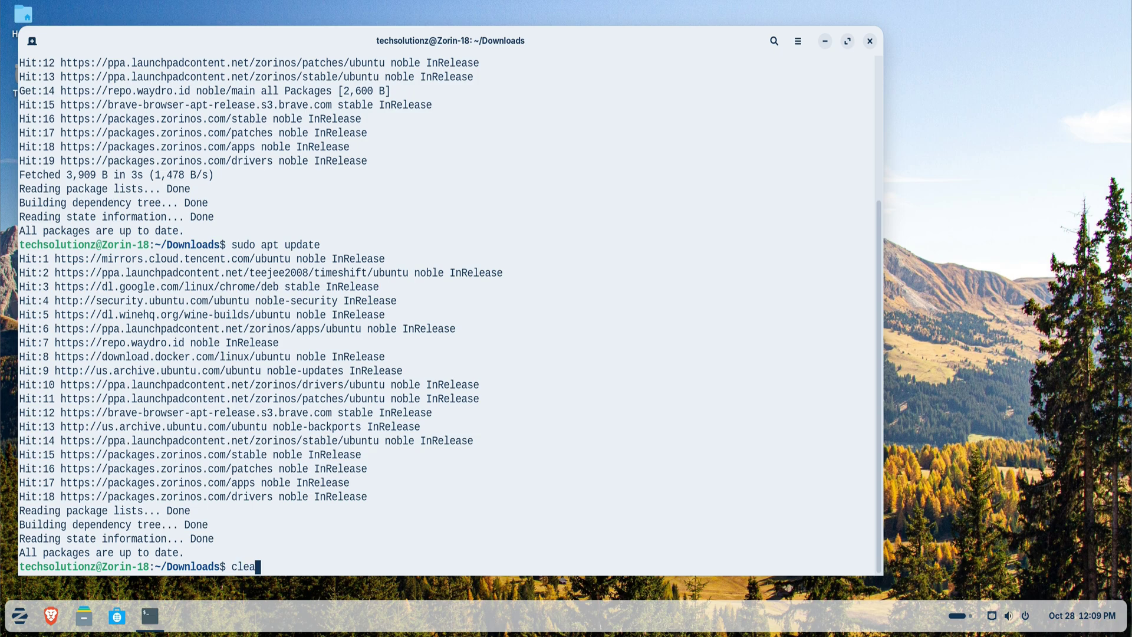
{"action": "key", "text": "Return"}
{"action": "type", "text": "sudo apt install wayu"}
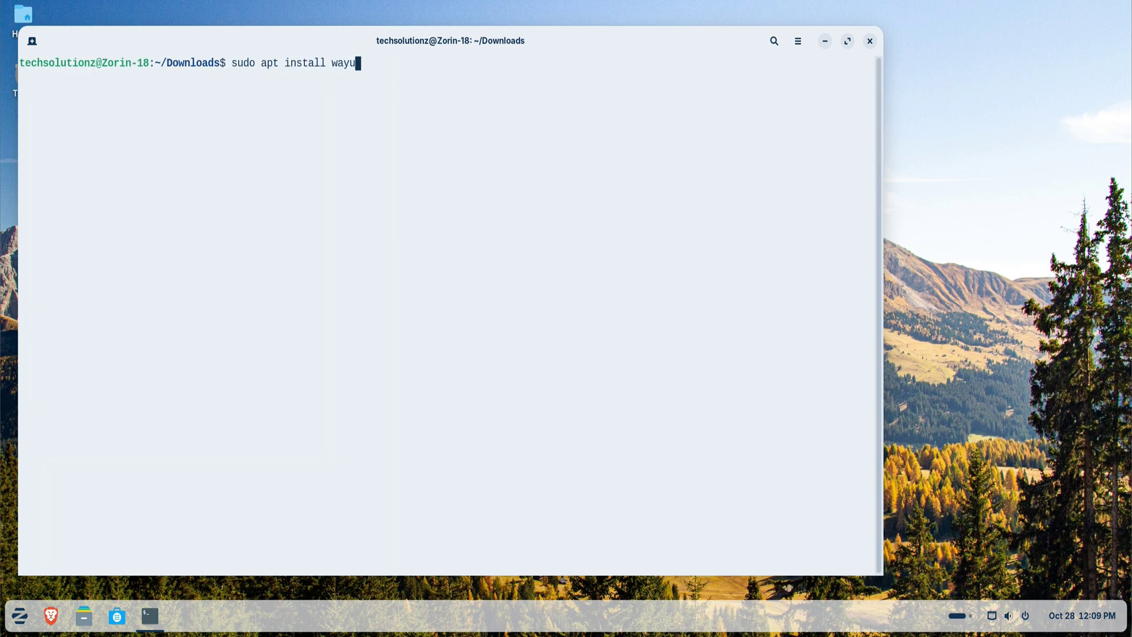
Step: Install the waydroid package with sudo apt install waydroid, confirming with Y
{"action": "key", "text": "BackSpace"}
{"action": "type", "text": "droid"}
{"action": "key", "text": "Return"}
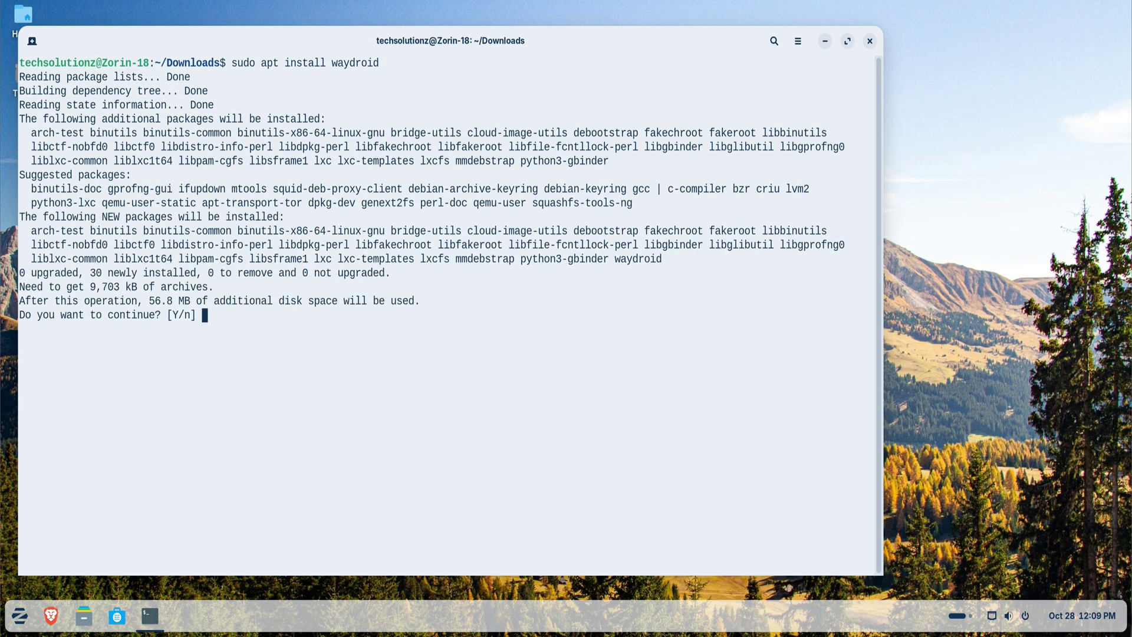
{"action": "type", "text": "Y"}
{"action": "key", "text": "Return"}
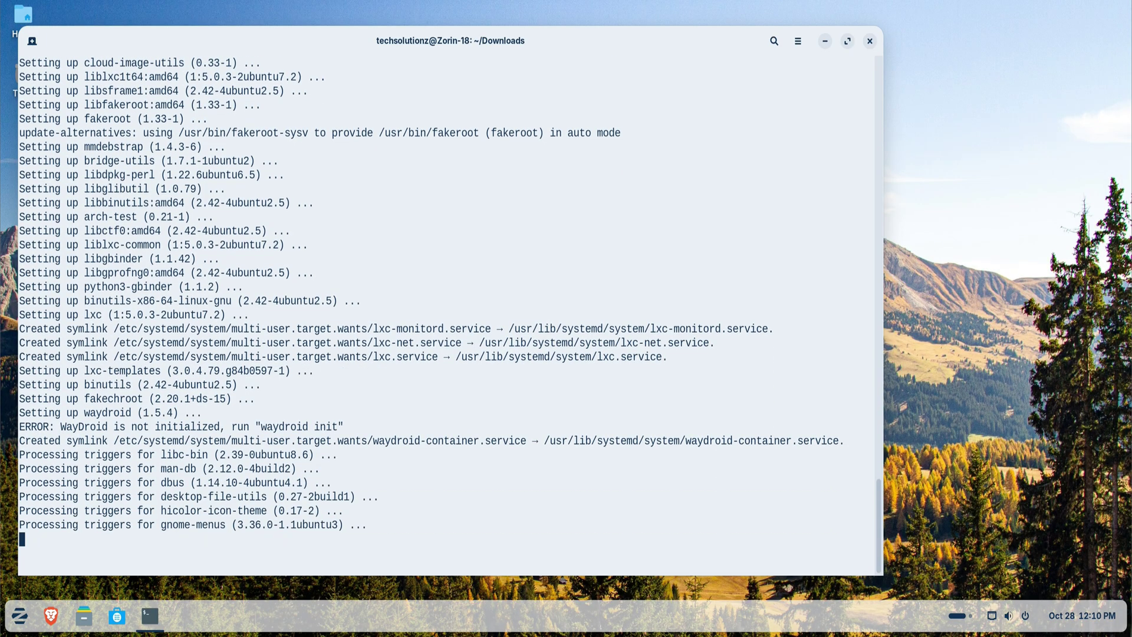
Step: Clear the screen and list Downloads, showing system.img and vendor.img
{"action": "type", "text": "clear"}
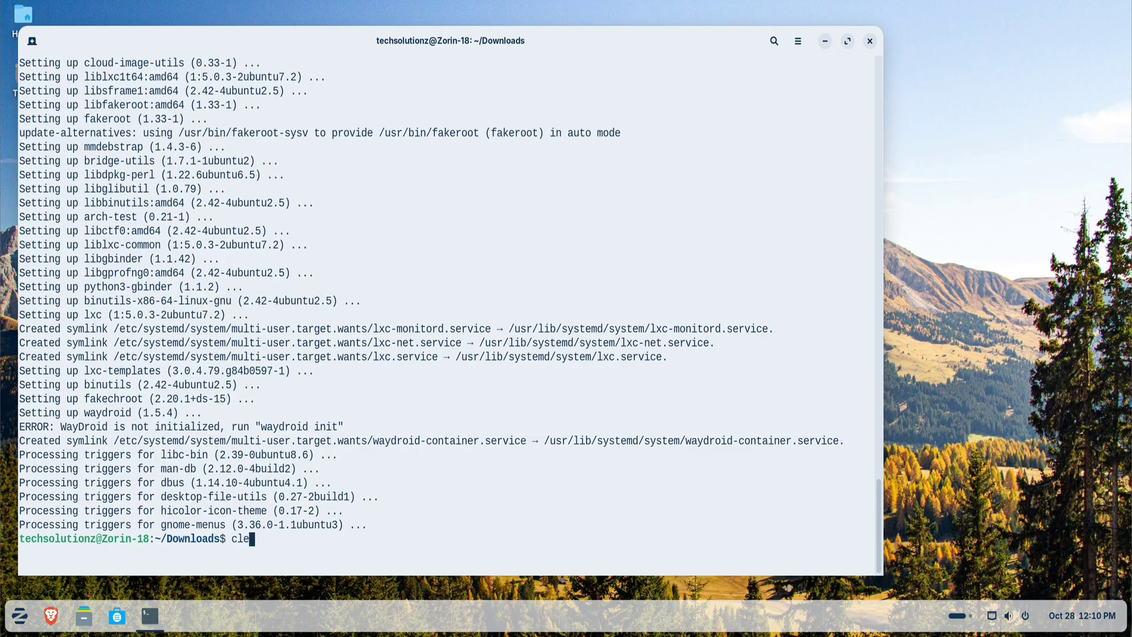
{"action": "key", "text": "Return"}
{"action": "type", "text": "ls"}
{"action": "key", "text": "Return"}
{"action": "left_click_drag", "start_coordinate": [697, 77], "coordinate": [828, 76]}
{"action": "left_click", "coordinate": [346, 203]}
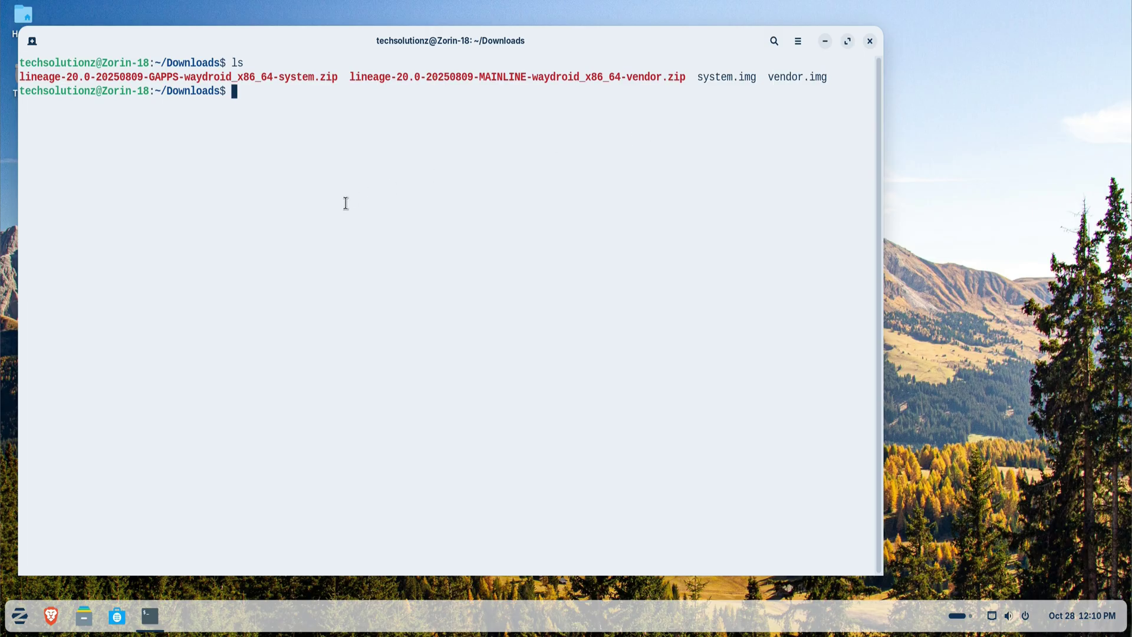
Step: Create the /etc/waydroid-extra and /etc/waydroid-extra/images directories with sudo mkdir
{"action": "type", "text": "clear"}
{"action": "key", "text": "Return"}
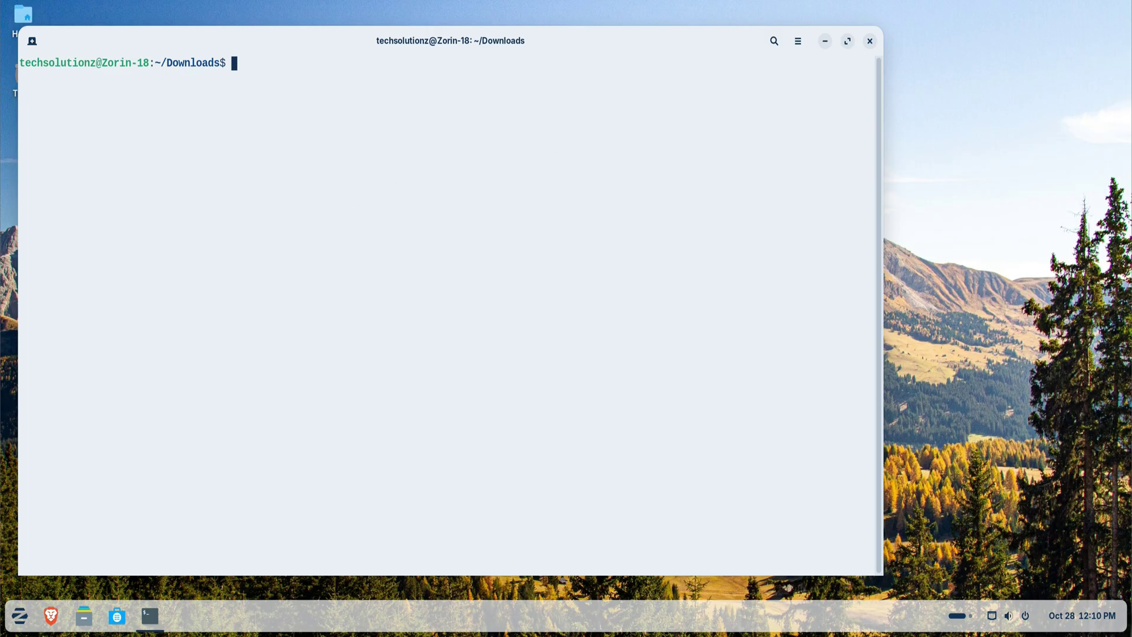
{"action": "type", "text": "sudo mkdir /etc/waydroid/"}
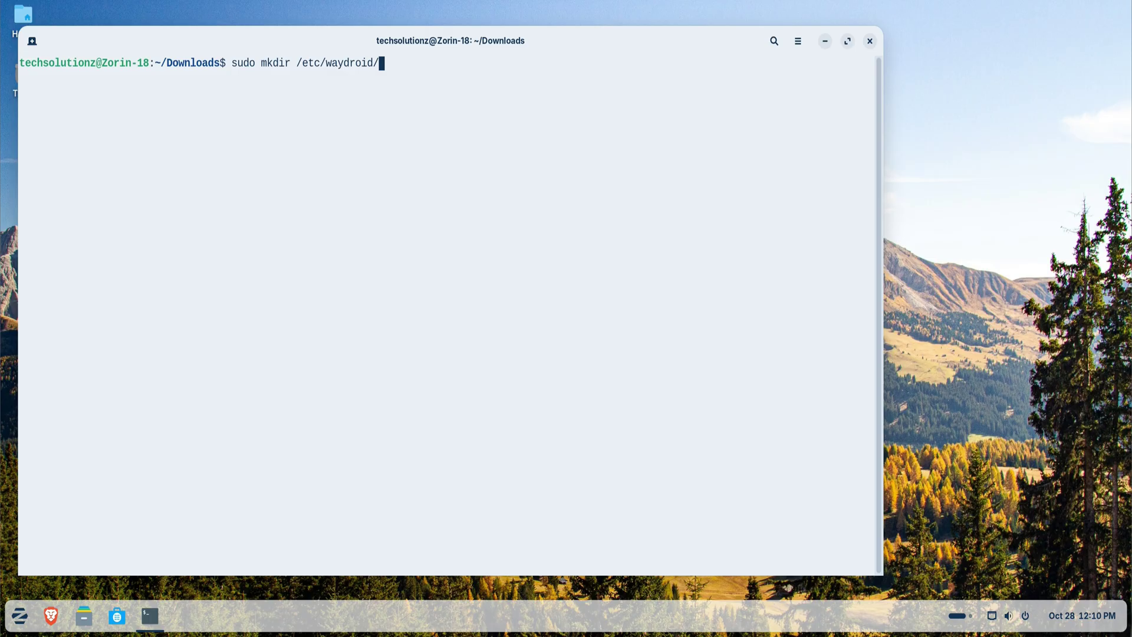
{"action": "key", "text": "BackSpace"}
{"action": "key", "text": "BackSpace"}
{"action": "type", "text": "-extra"}
{"action": "key", "text": "Return"}
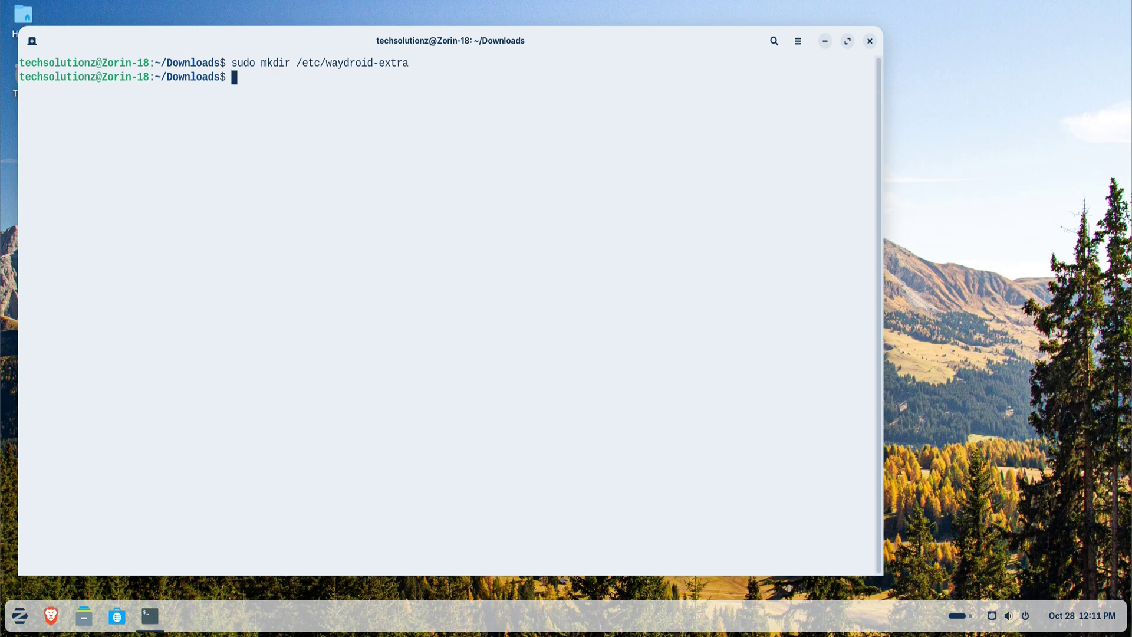
{"action": "type", "text": "sudo mkdir /etc/waydroid"}
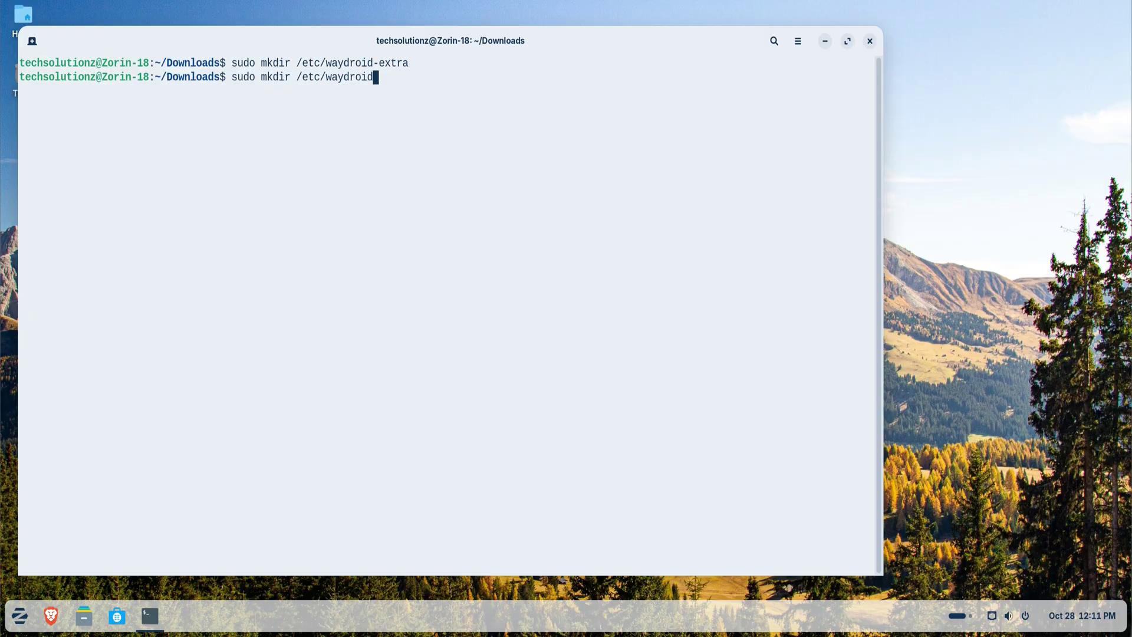
{"action": "type", "text": "-extra/images"}
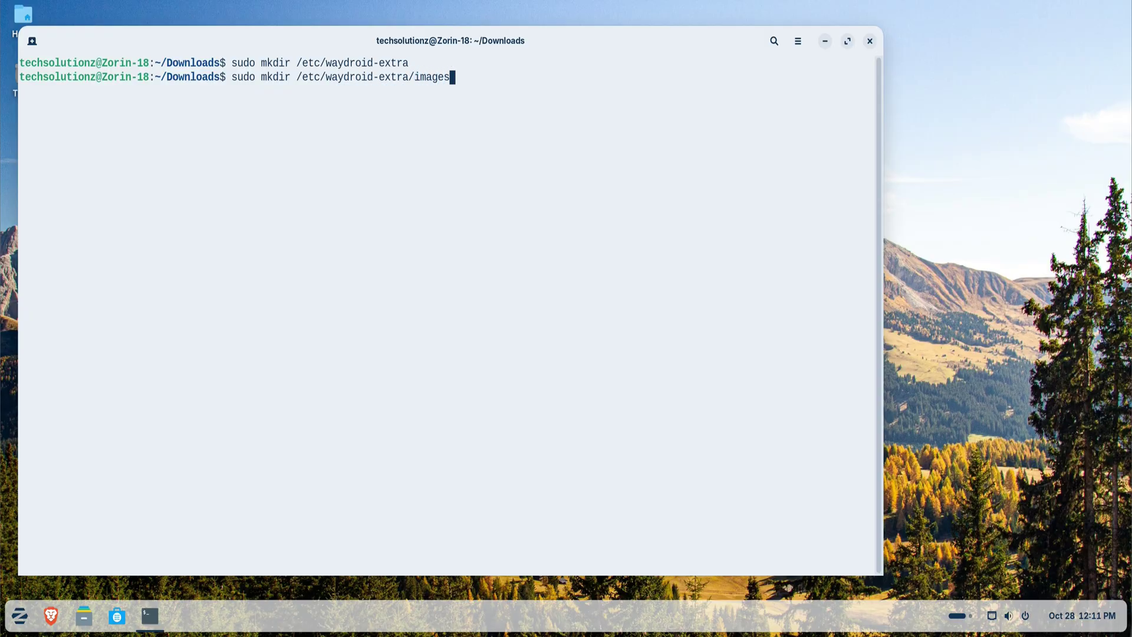
{"action": "key", "text": "Return"}
Step: Move system.img and vendor.img into /etc/waydroid-extra/images with sudo mv
{"action": "type", "text": "sudo m"}
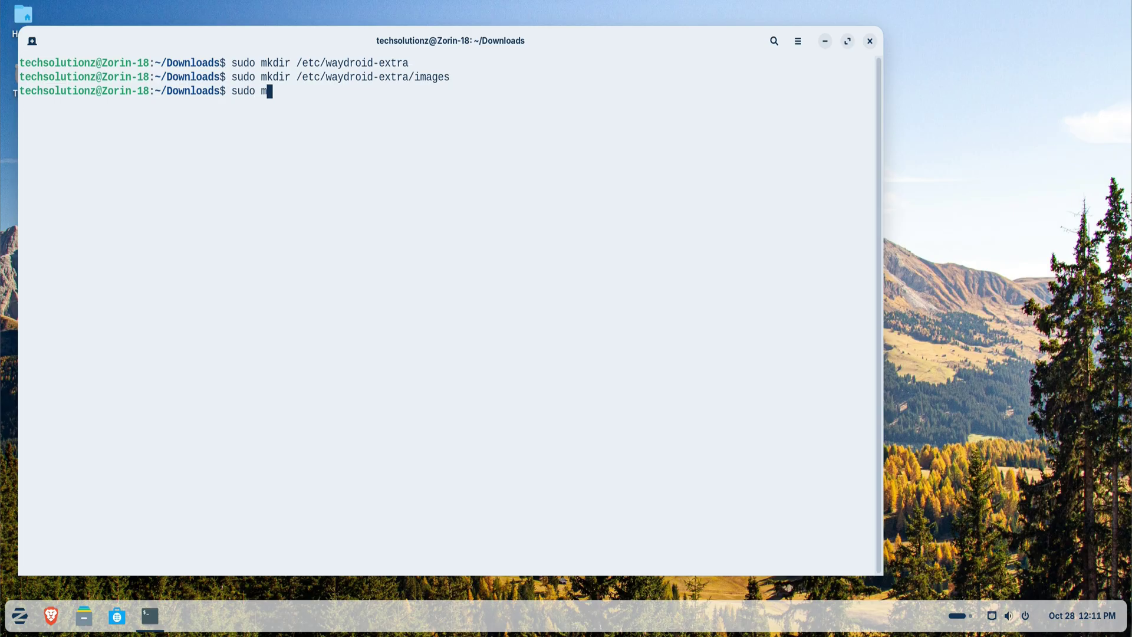
{"action": "type", "text": "v system.img"}
{"action": "left_click_drag", "start_coordinate": [296, 77], "coordinate": [453, 78]}
{"action": "key", "text": "ctrl+c"}
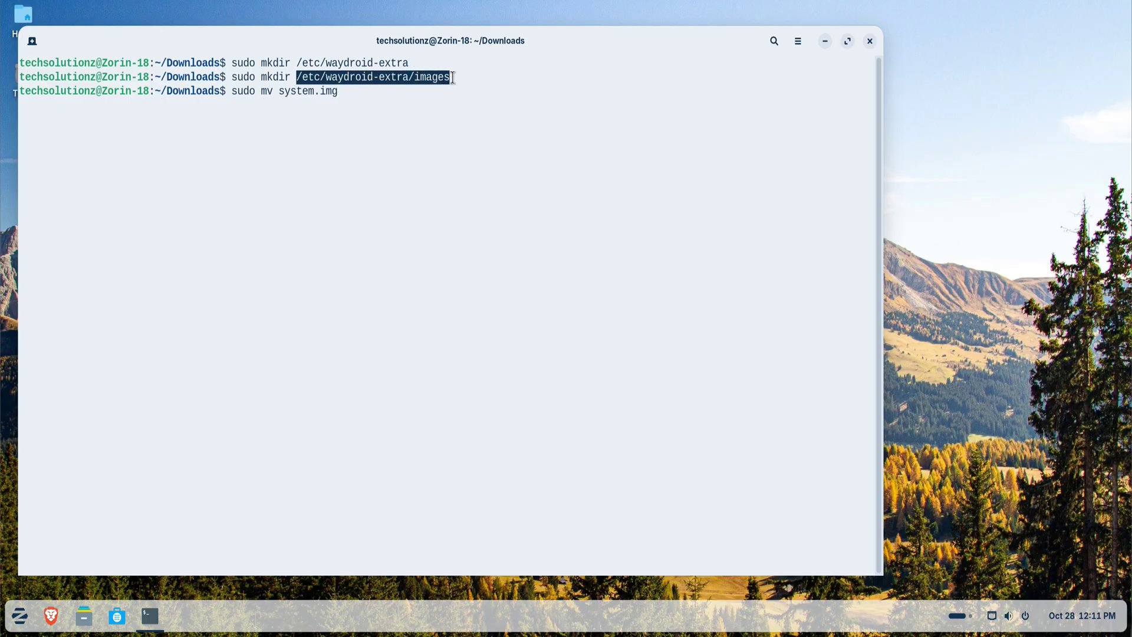
{"action": "right_click", "coordinate": [453, 78]}
{"action": "left_click", "coordinate": [465, 90]}
{"action": "right_click", "coordinate": [436, 118]}
{"action": "left_click", "coordinate": [461, 168]}
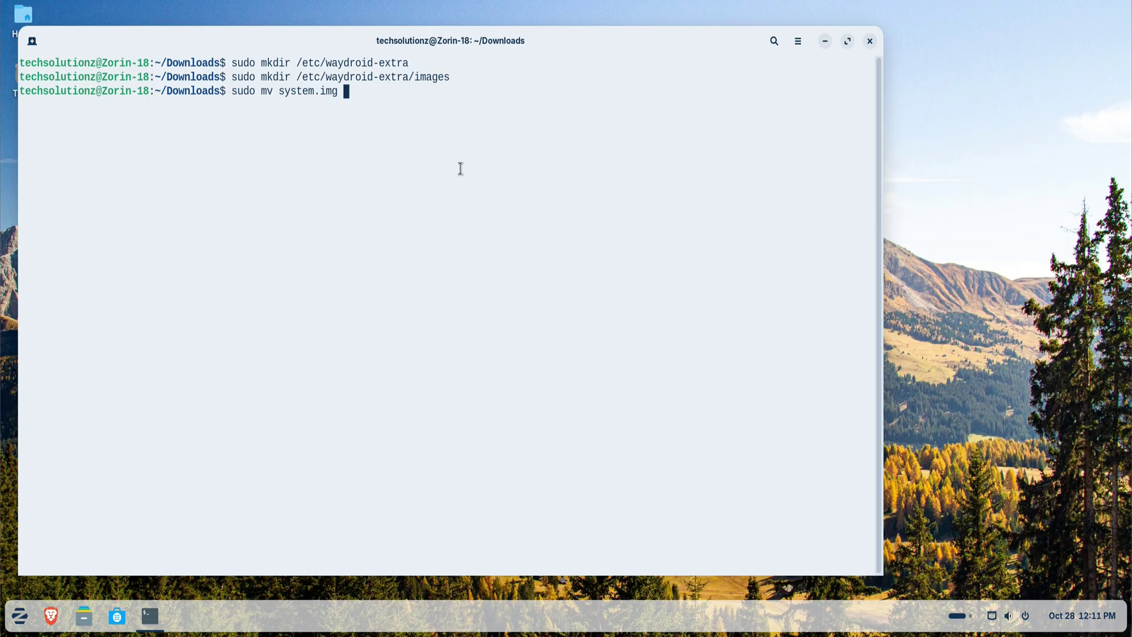
{"action": "key", "text": "Return"}
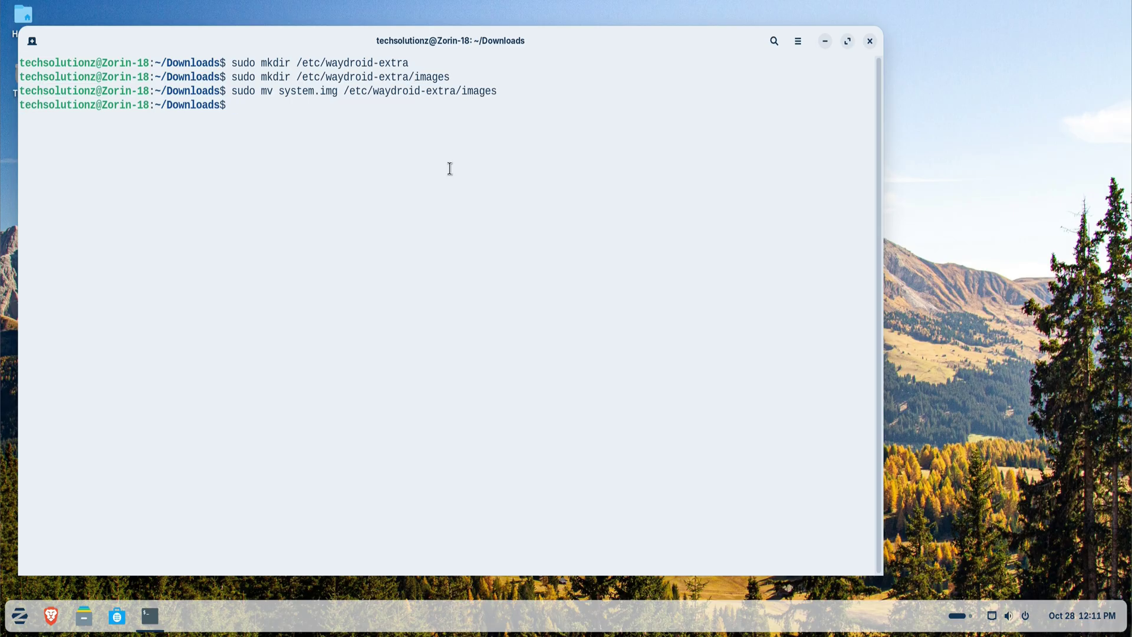
{"action": "type", "text": "sudo mv vendor.img"}
{"action": "right_click", "coordinate": [437, 142]}
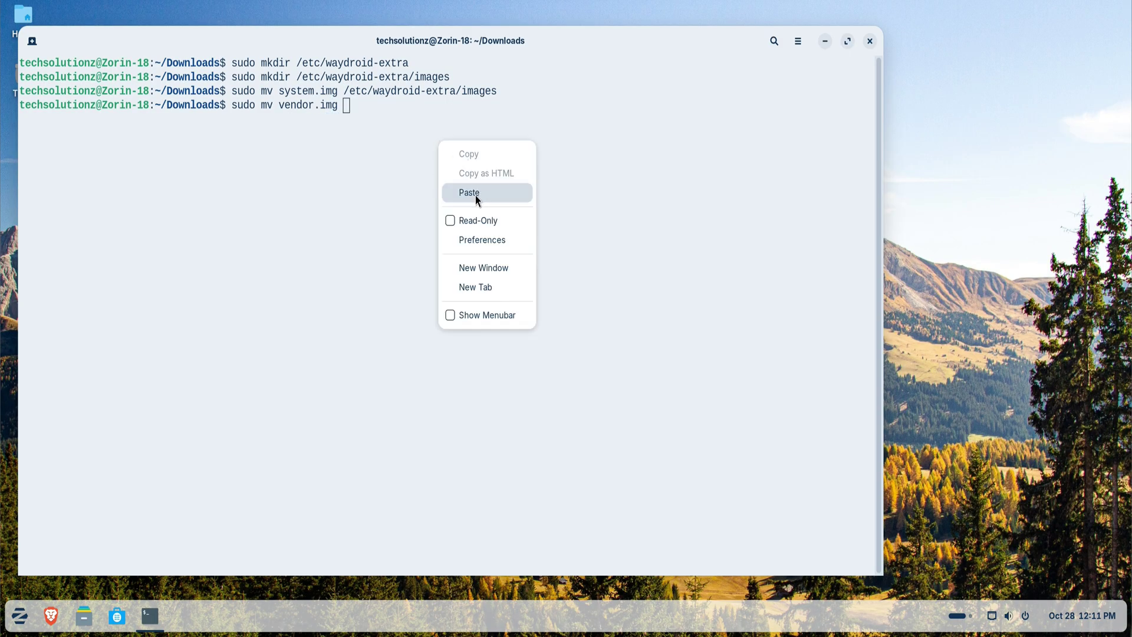
{"action": "left_click", "coordinate": [475, 193]}
{"action": "key", "text": "Return"}
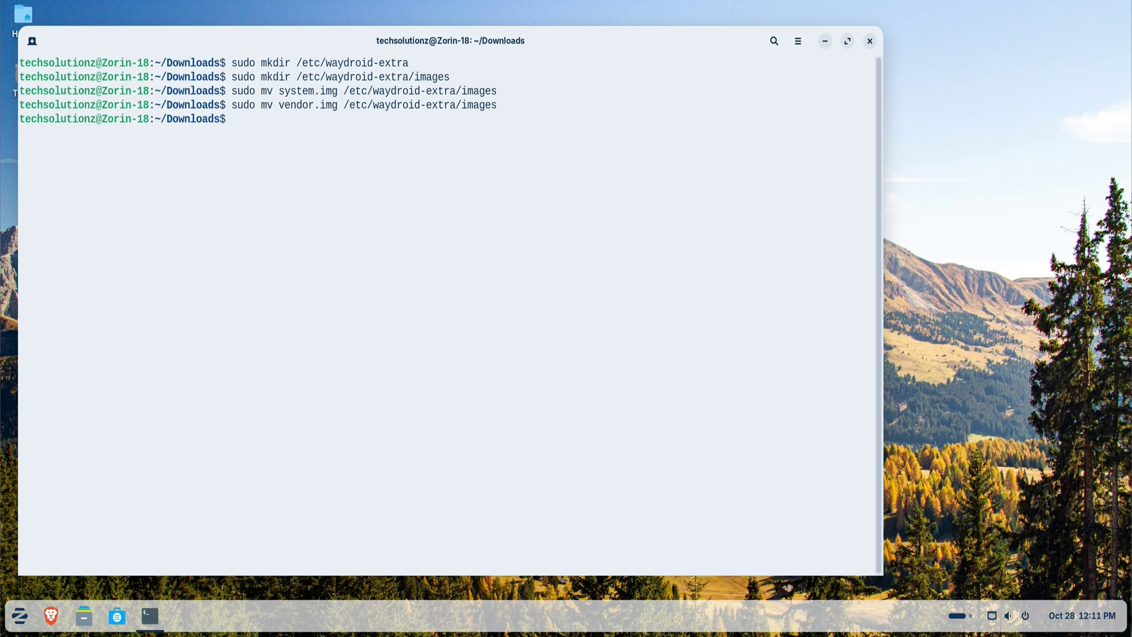
Step: List /etc/waydroid-extra/images to confirm system.img and vendor.img are there
{"action": "type", "text": "ls /"}
{"action": "right_click", "coordinate": [440, 185]}
{"action": "left_click", "coordinate": [467, 238]}
{"action": "type", "text": "0"}
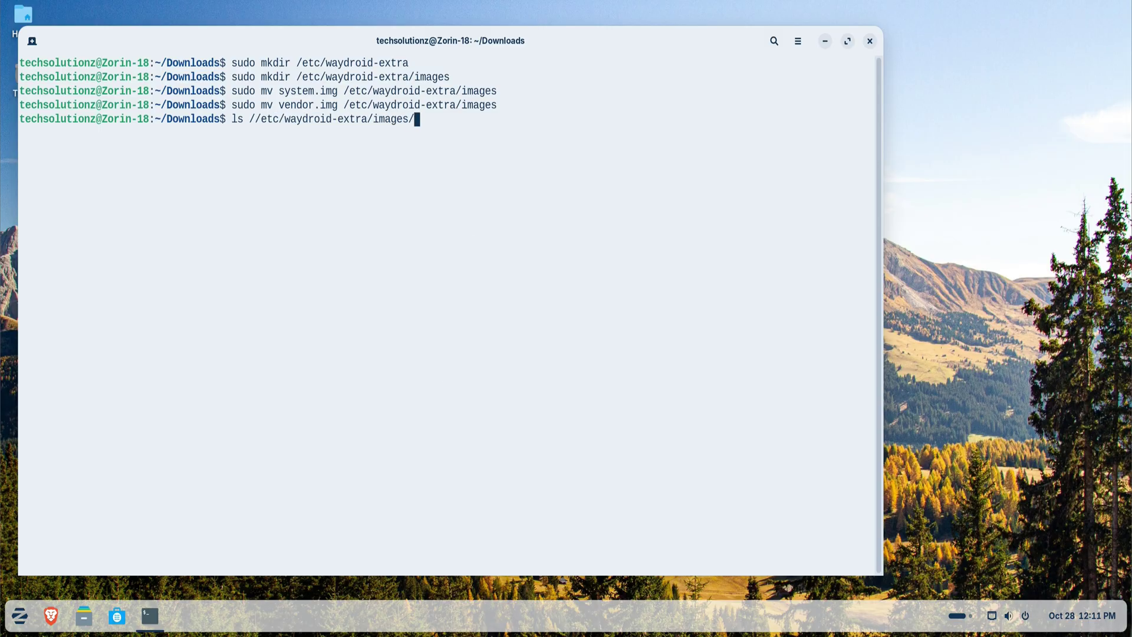
{"action": "key", "text": "Return"}
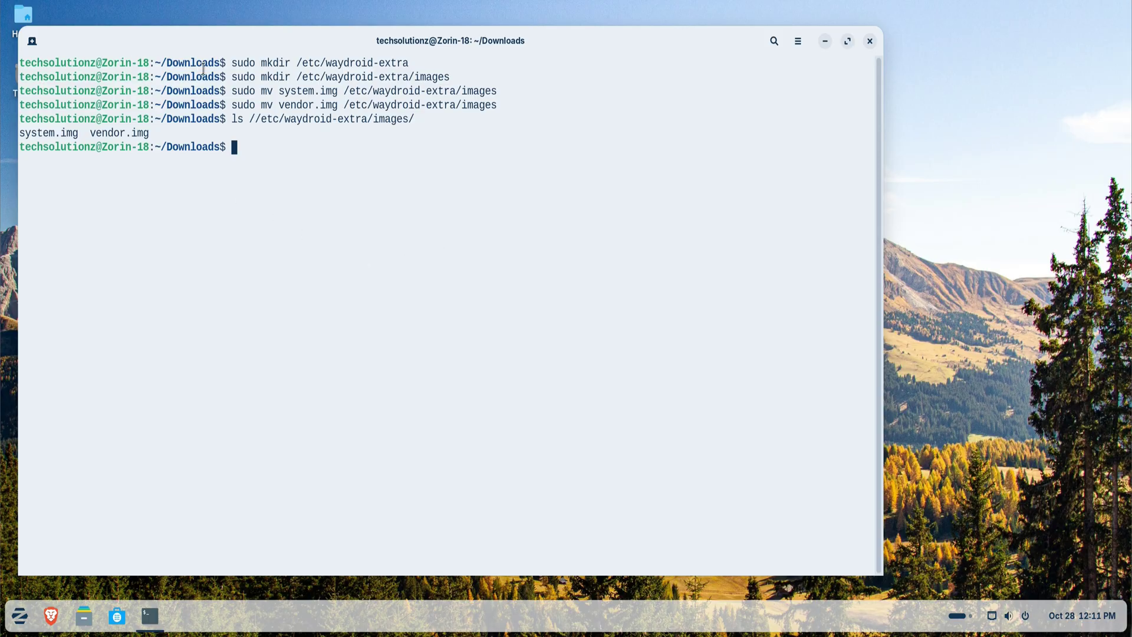
{"action": "left_click_drag", "start_coordinate": [150, 132], "coordinate": [13, 131]}
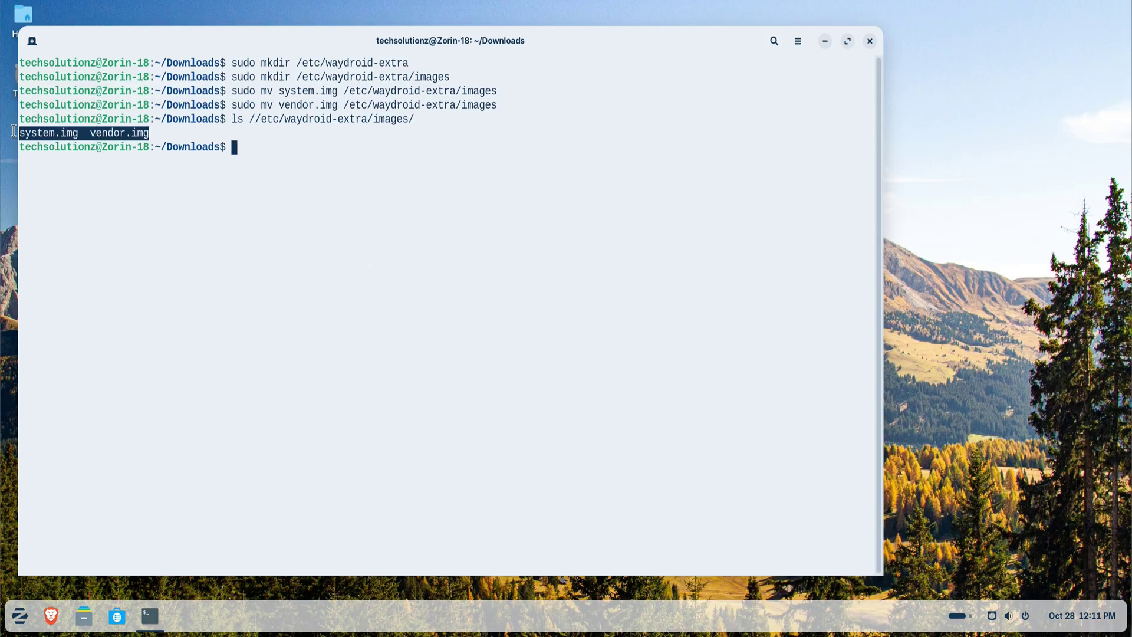
Step: Clear the screen, run 'sudo waydroid init -f' with the new images, then exit the terminal
{"action": "type", "text": "clear"}
{"action": "key", "text": "Return"}
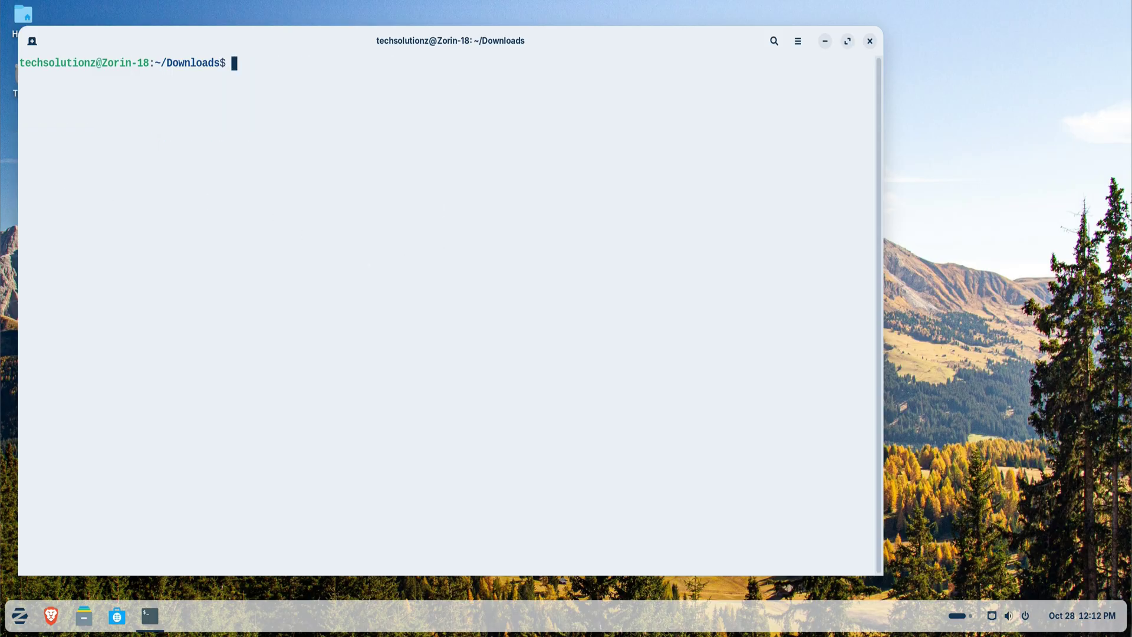
{"action": "type", "text": "sudo waydroid init "}
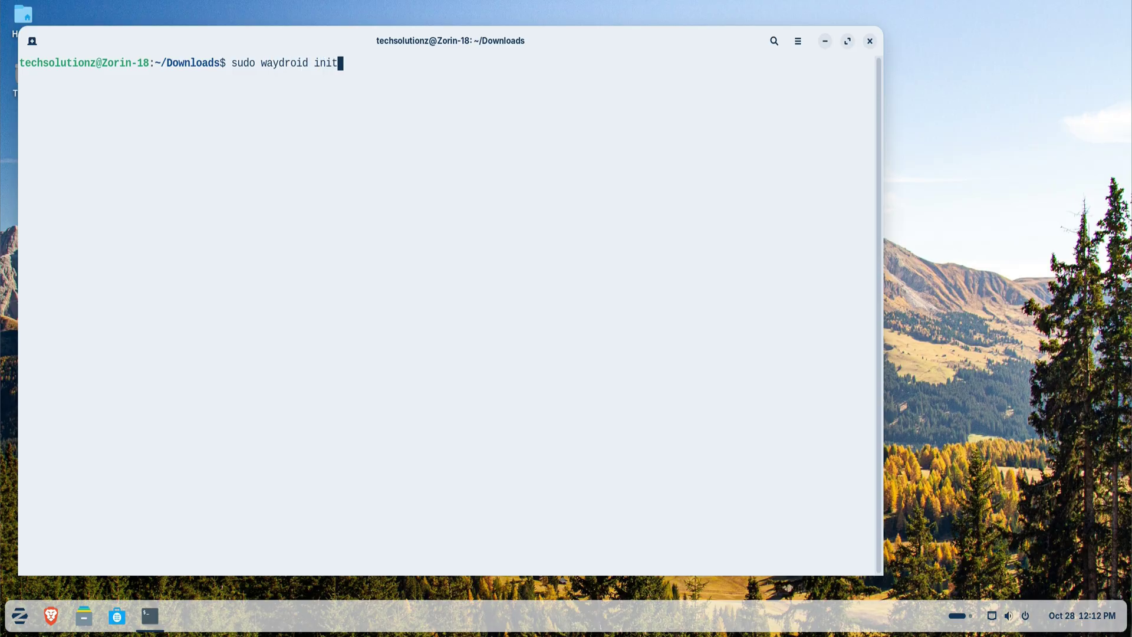
{"action": "type", "text": "-f"}
{"action": "key", "text": "Return"}
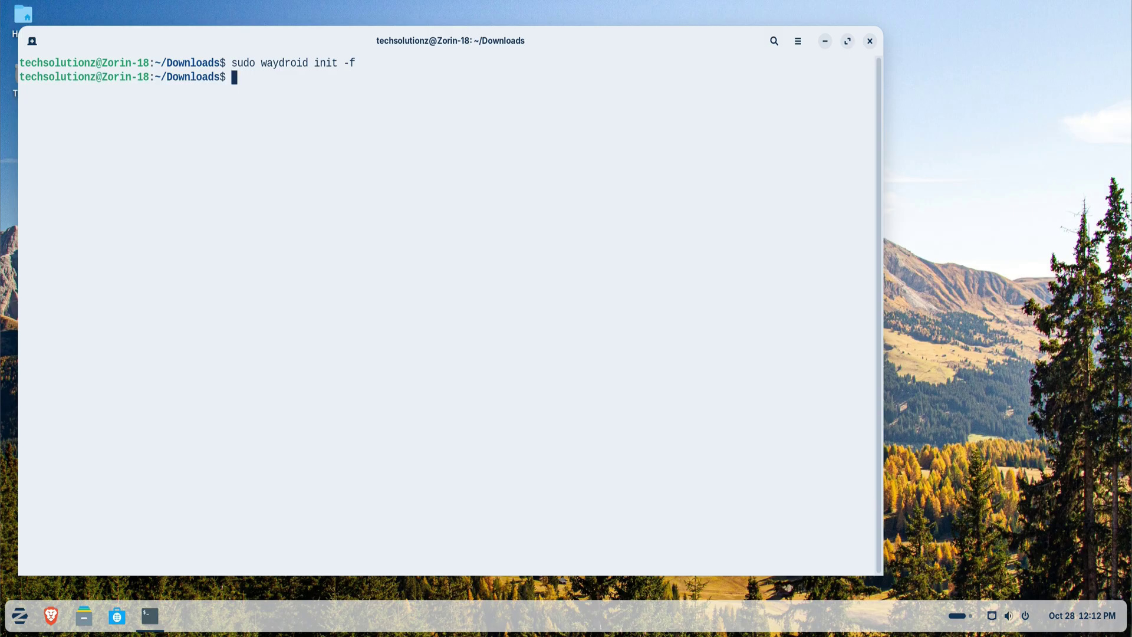
{"action": "type", "text": "exit"}
{"action": "key", "text": "Return"}
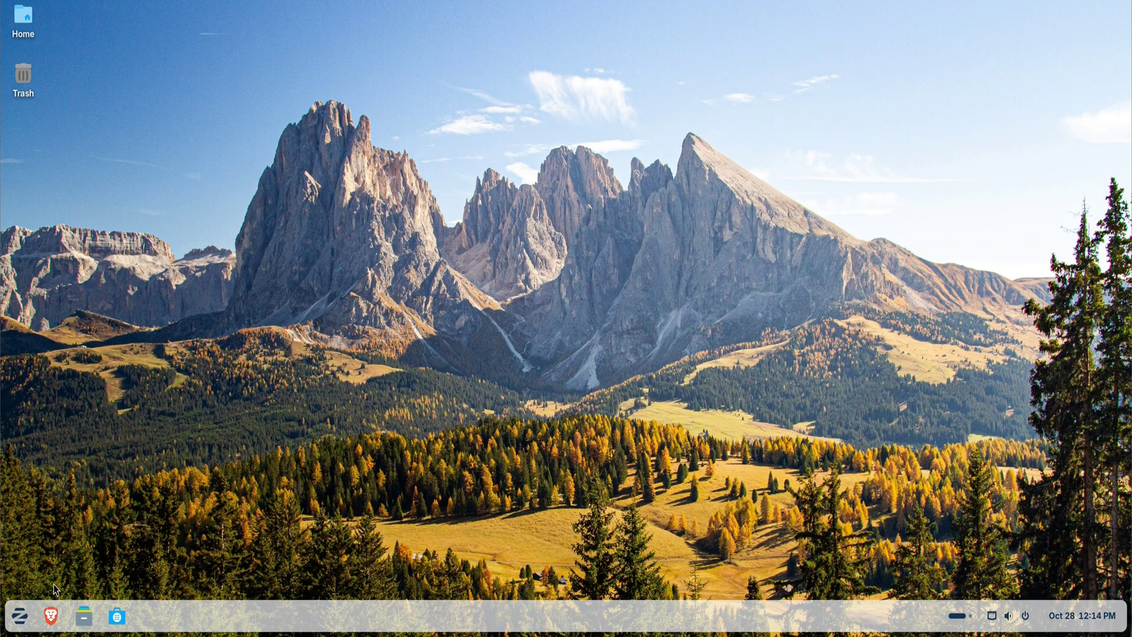
Step: Launch the Waydroid app from the Waydroid category of the Zorin applications menu
{"action": "left_click", "coordinate": [20, 615]}
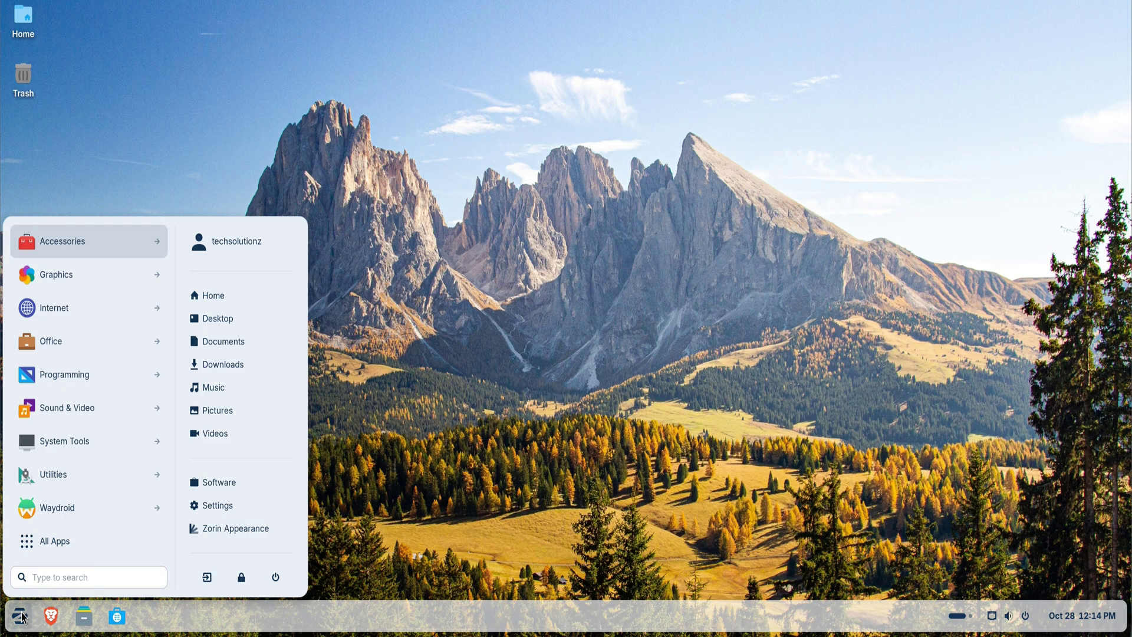
{"action": "left_click", "coordinate": [61, 511]}
{"action": "left_click", "coordinate": [79, 235]}
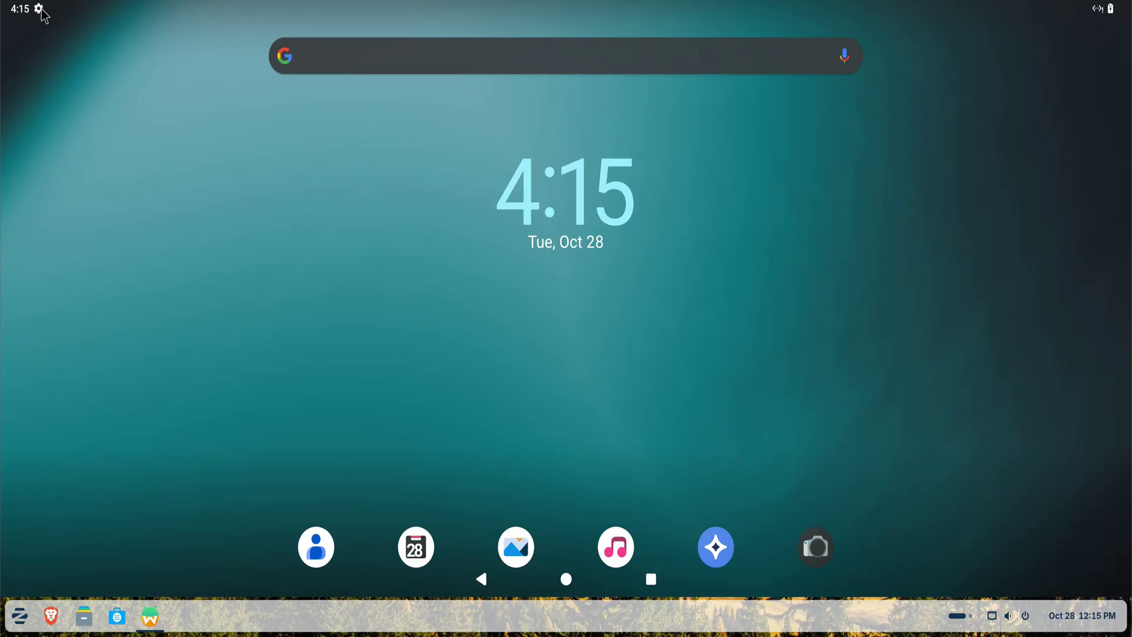
{"action": "left_click", "coordinate": [42, 15]}
{"action": "left_click", "coordinate": [493, 518]}
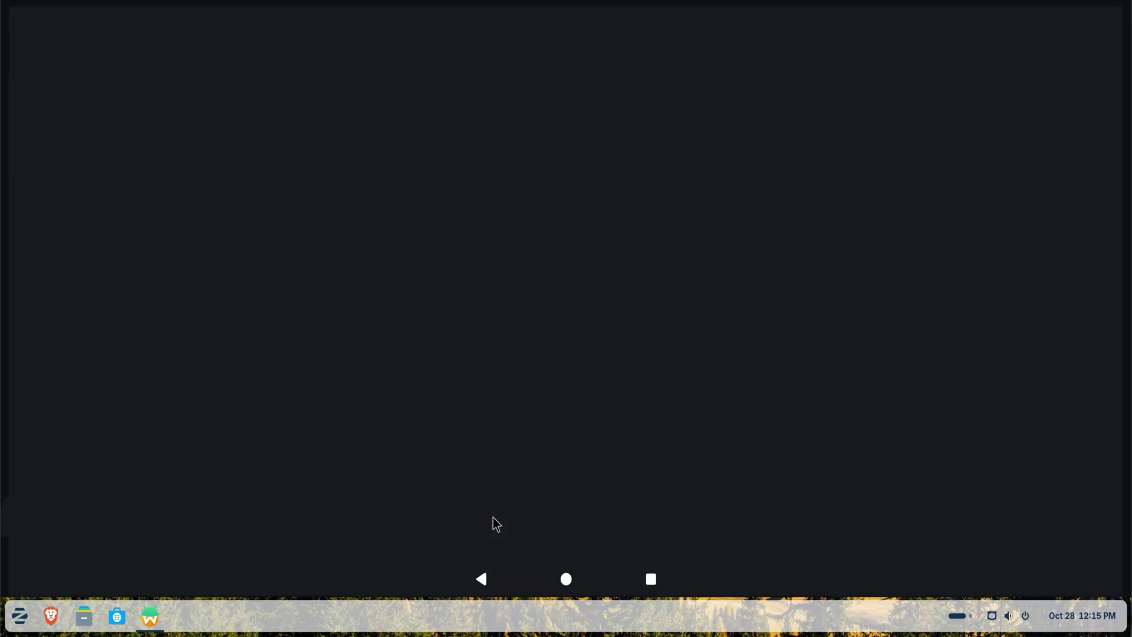
{"action": "scroll", "coordinate": [207, 514], "scroll_direction": "down", "scroll_amount": 10}
{"action": "left_click", "coordinate": [191, 527]}
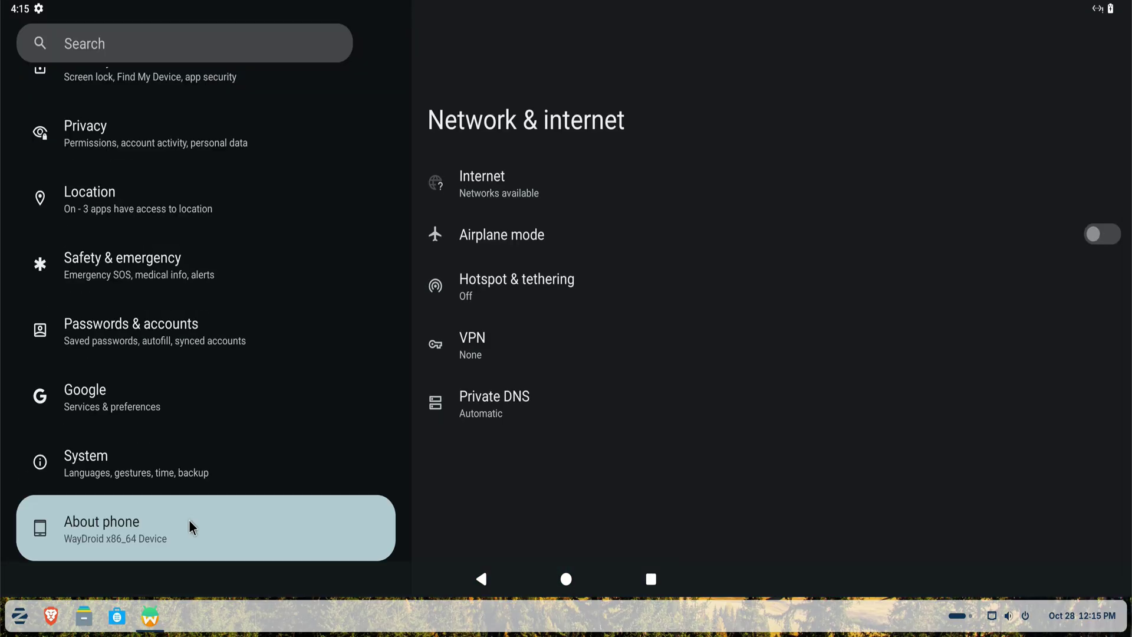
{"action": "scroll", "coordinate": [598, 462], "scroll_direction": "down", "scroll_amount": 3}
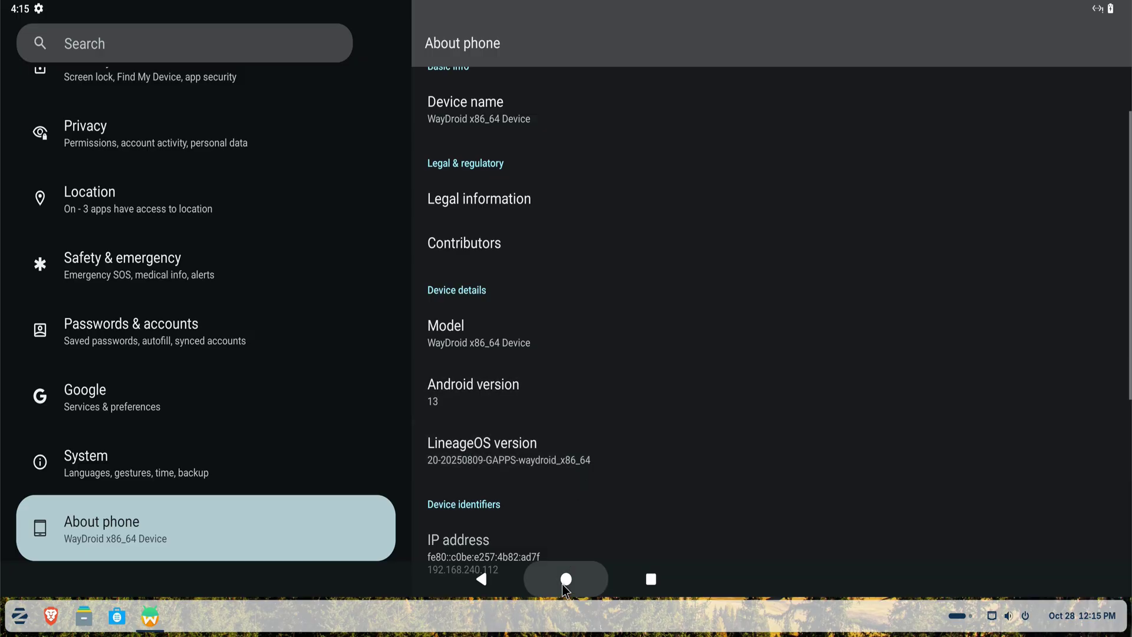
{"action": "left_click", "coordinate": [563, 580]}
{"action": "scroll", "coordinate": [551, 144], "scroll_direction": "down", "scroll_amount": 2}
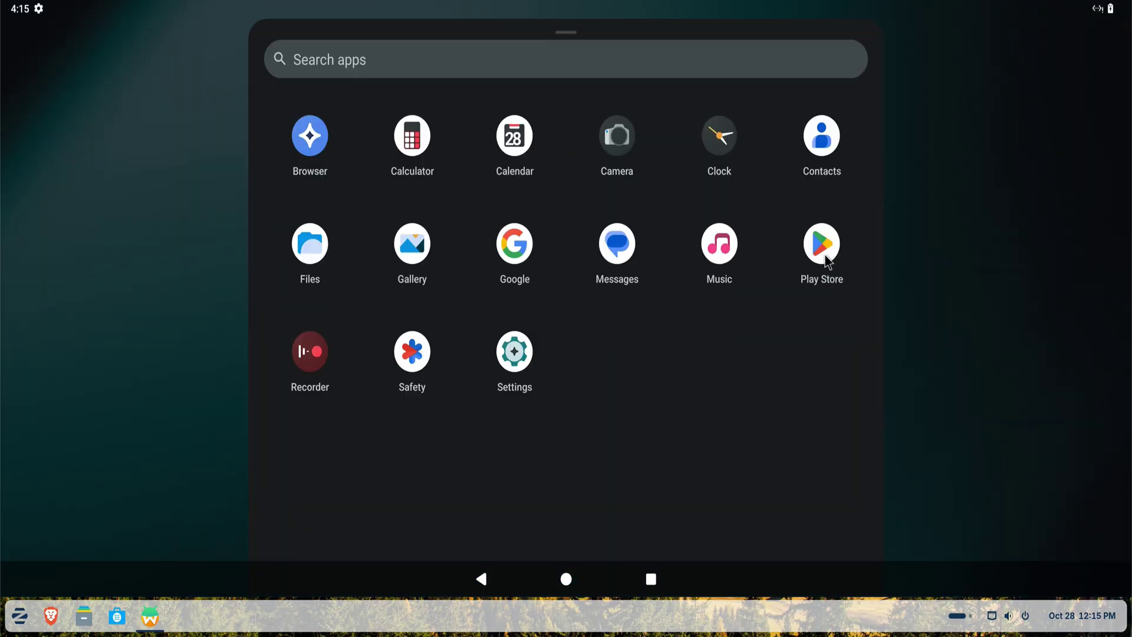
{"action": "left_click", "coordinate": [563, 582]}
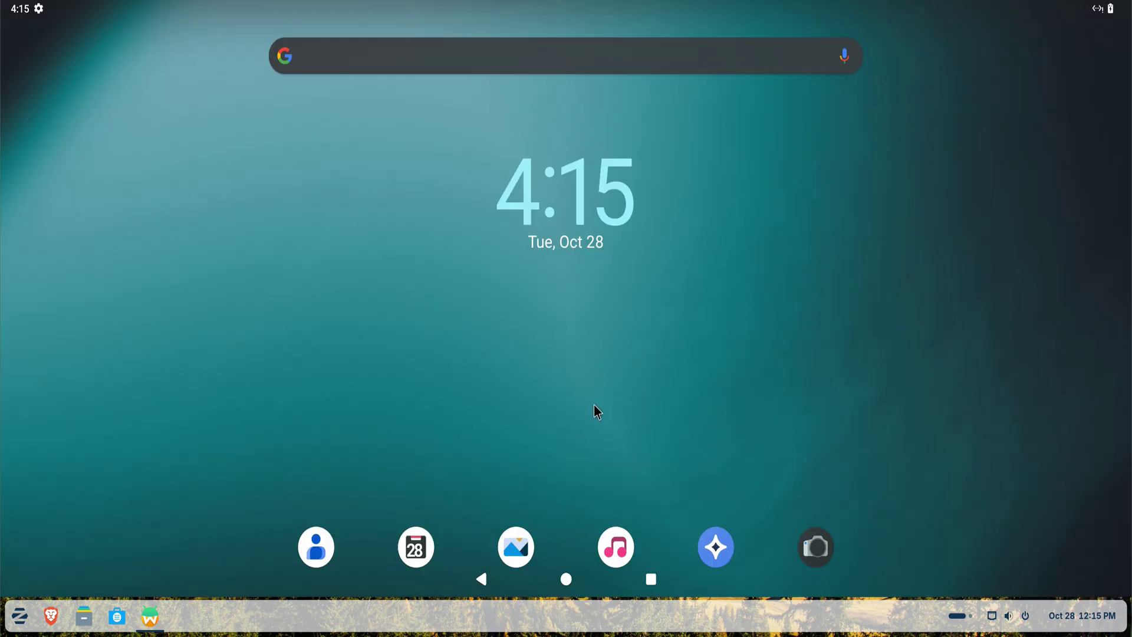